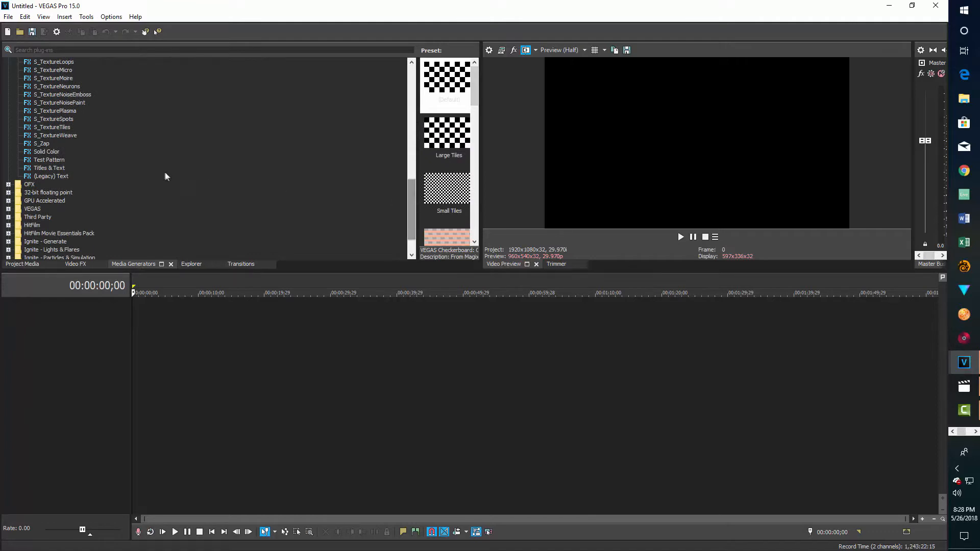
Add a (Legacy) Text event with the Default Text preset to the empty timeline.
left_click(67, 177)
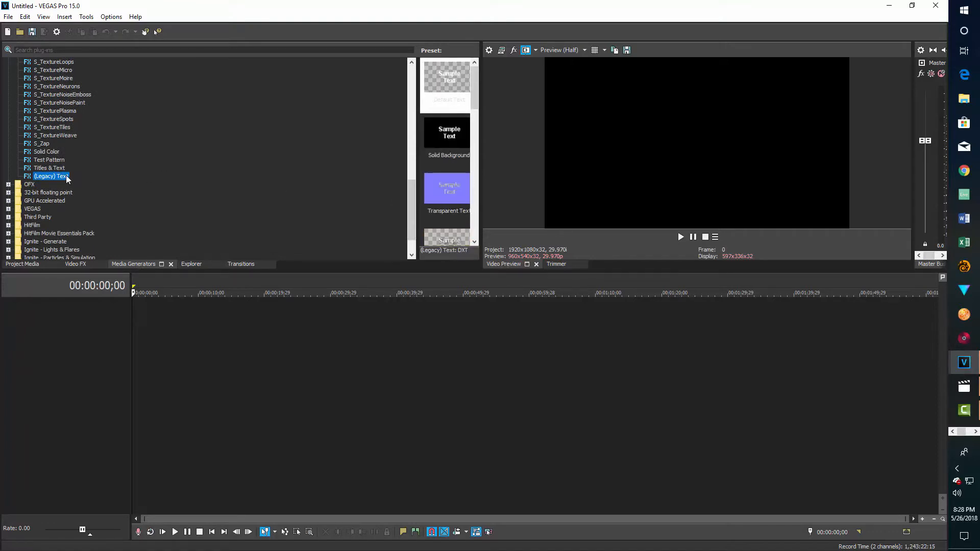
left_click(446, 83)
left_click_drag(446, 82, 324, 320)
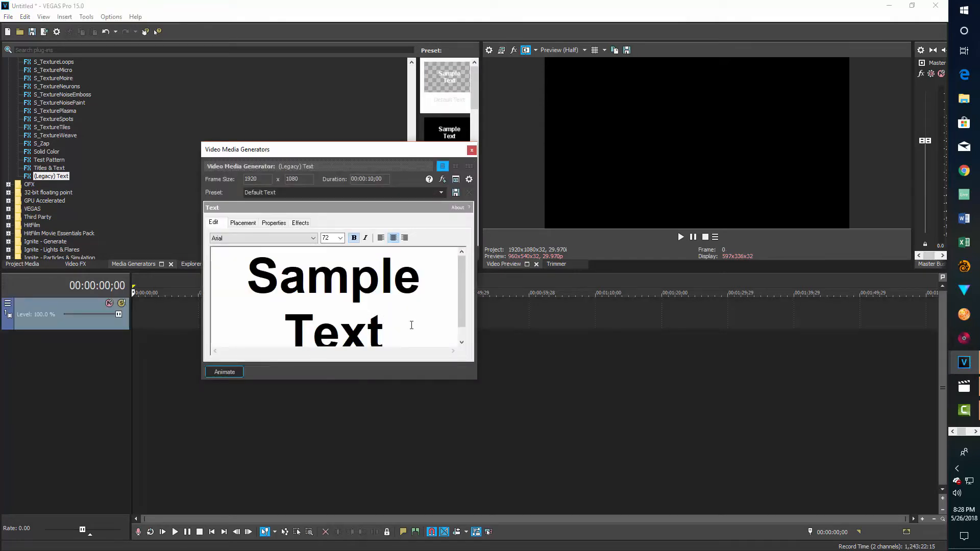
Set the font size of the entire sample text to 48.
scroll(411, 325, "down", 1)
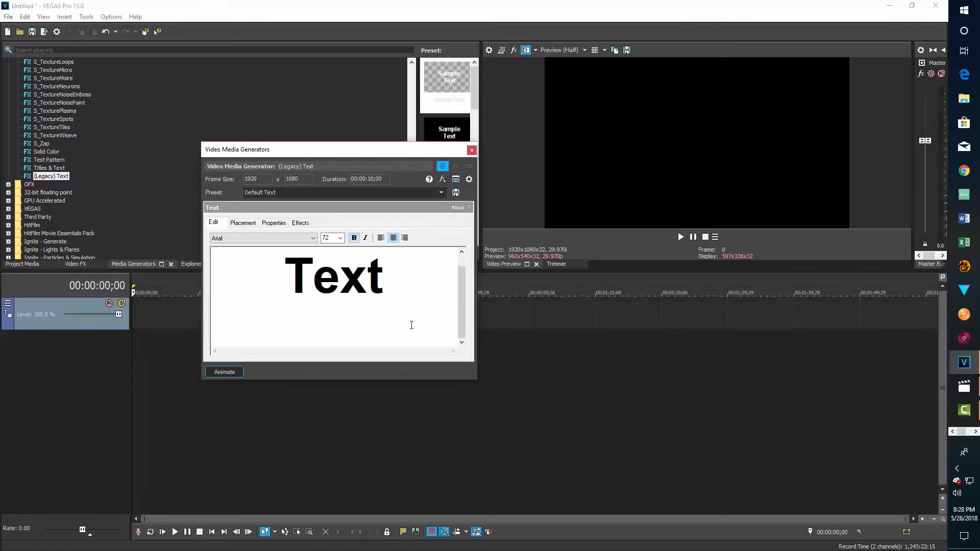
key("ctrl+a")
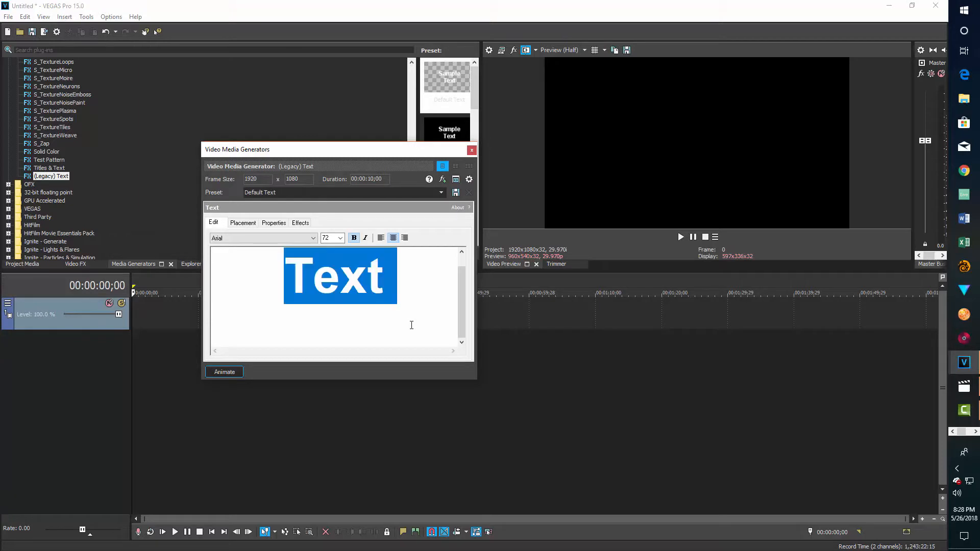
left_click(341, 238)
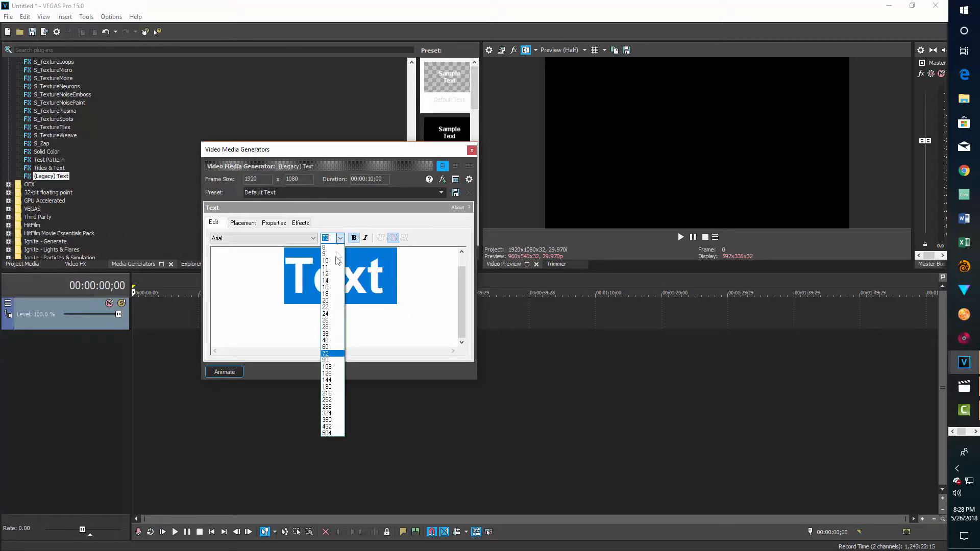
left_click(333, 338)
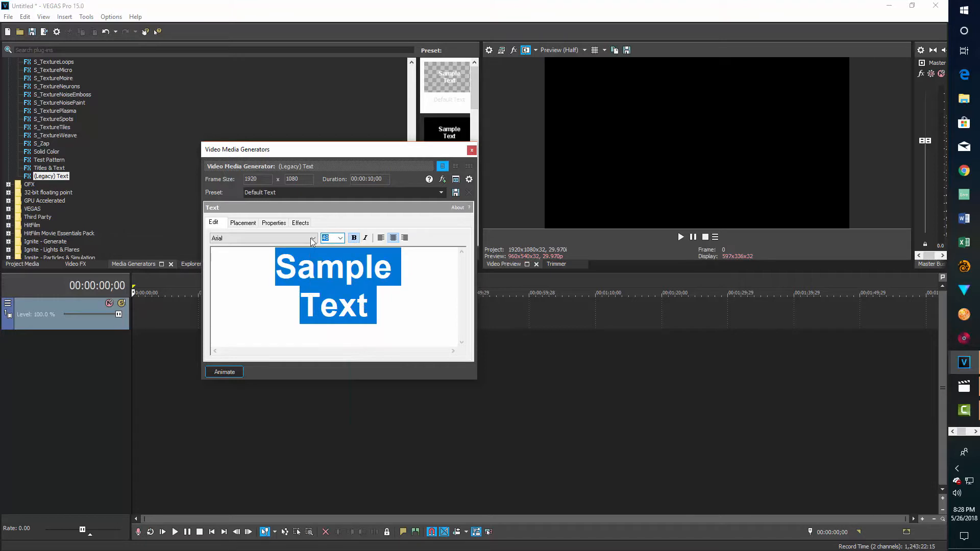
Replace the sample text with "INDUSTRY STUDIOS LLC" on a single line.
left_click(376, 298)
left_click_drag(398, 301, 259, 260)
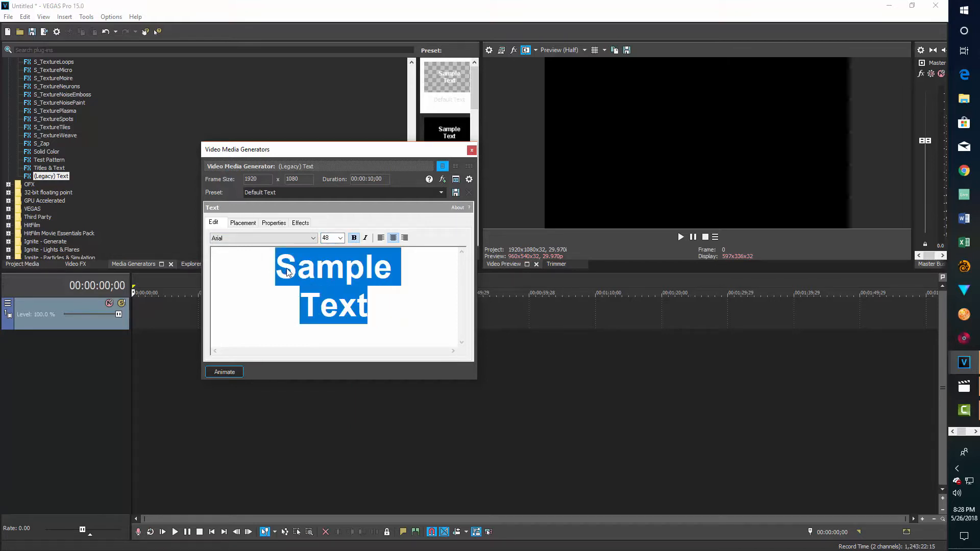
type("INDUS")
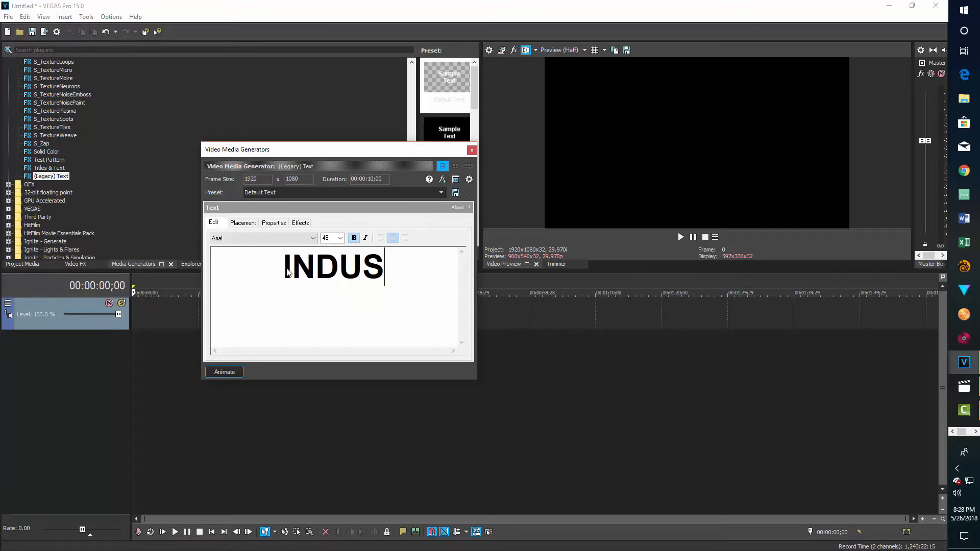
type("TRY STU")
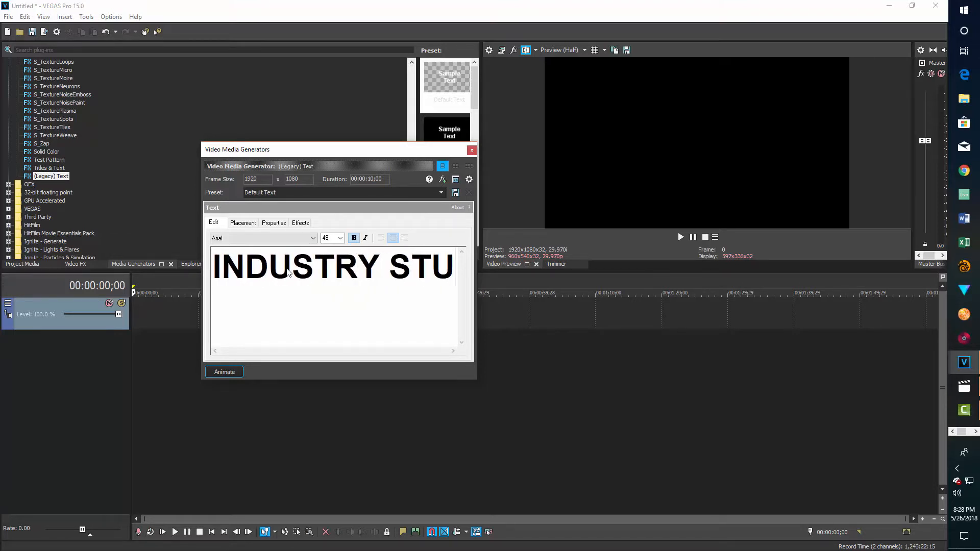
type("DIOS  LLC")
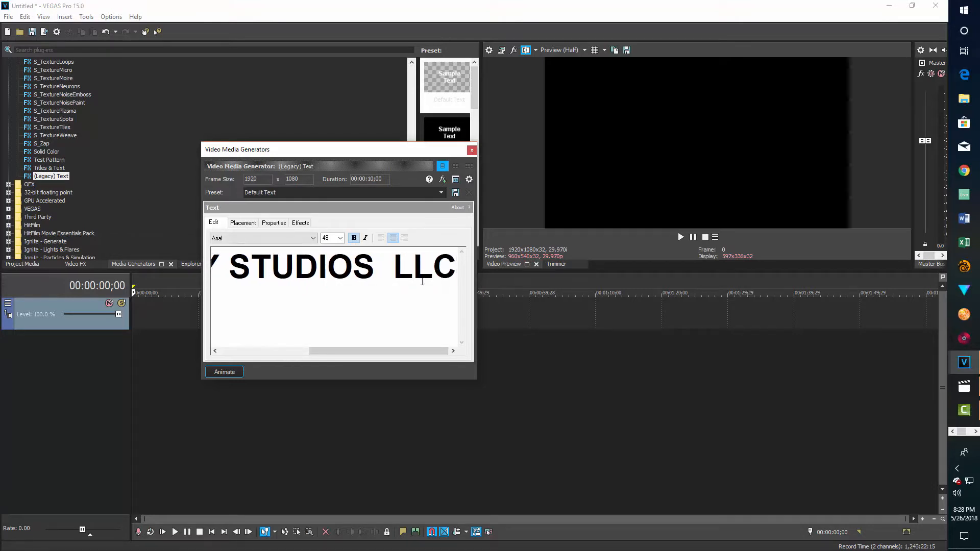
Change the whole title's font to Impact and close the text generator.
key("shift+Home")
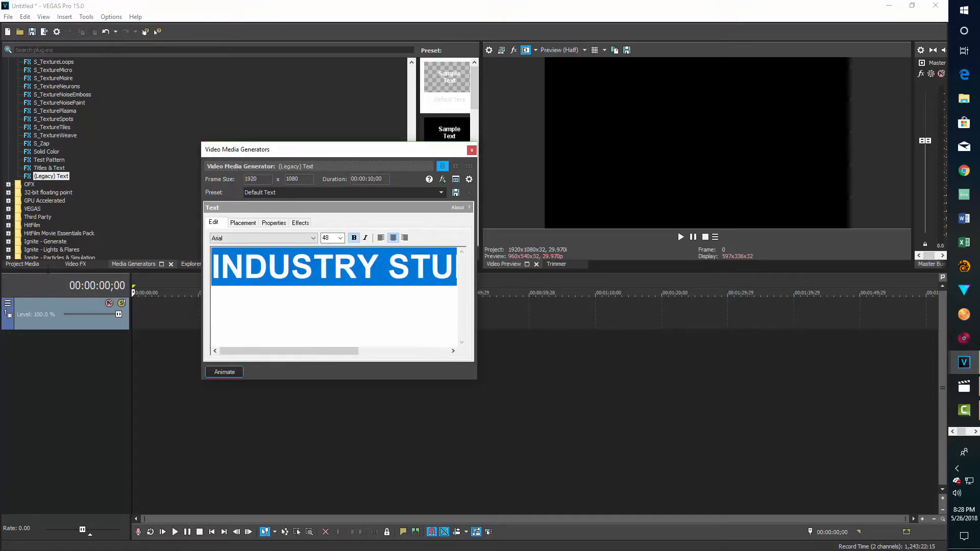
left_click(313, 238)
left_click_drag(314, 275, 314, 343)
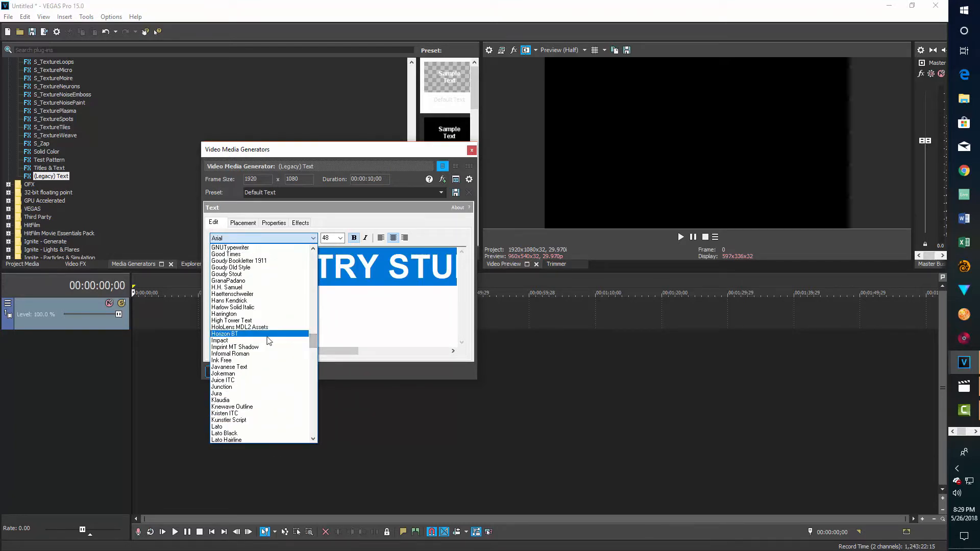
left_click(240, 340)
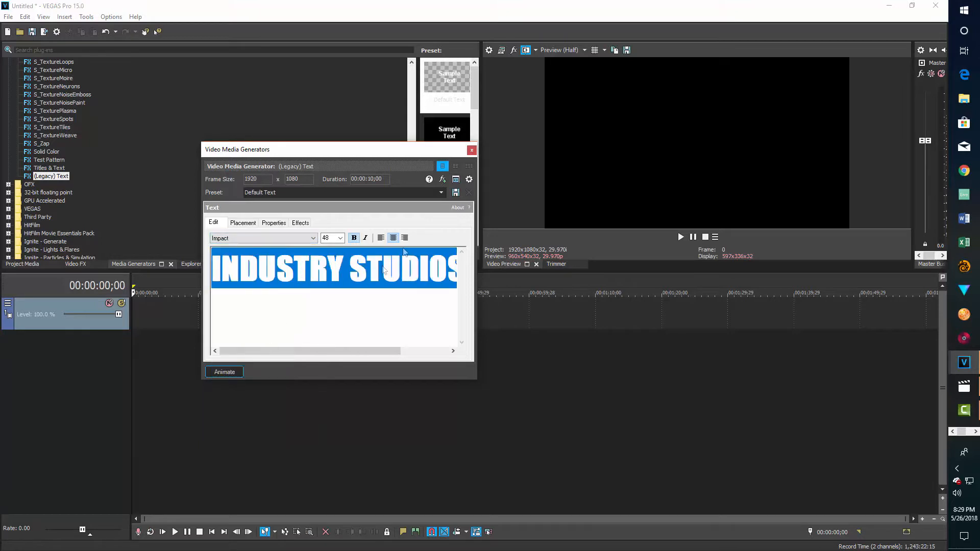
left_click(472, 150)
Place the cursor at 00:00:32;15 to preview the title and extend the text event's end by about 11 seconds.
left_click(347, 356)
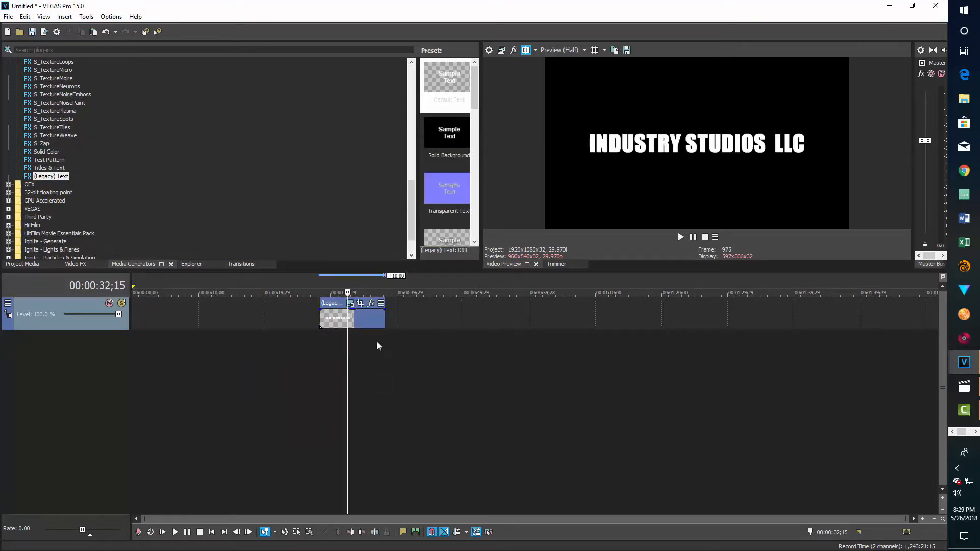
left_click_drag(383, 317, 460, 317)
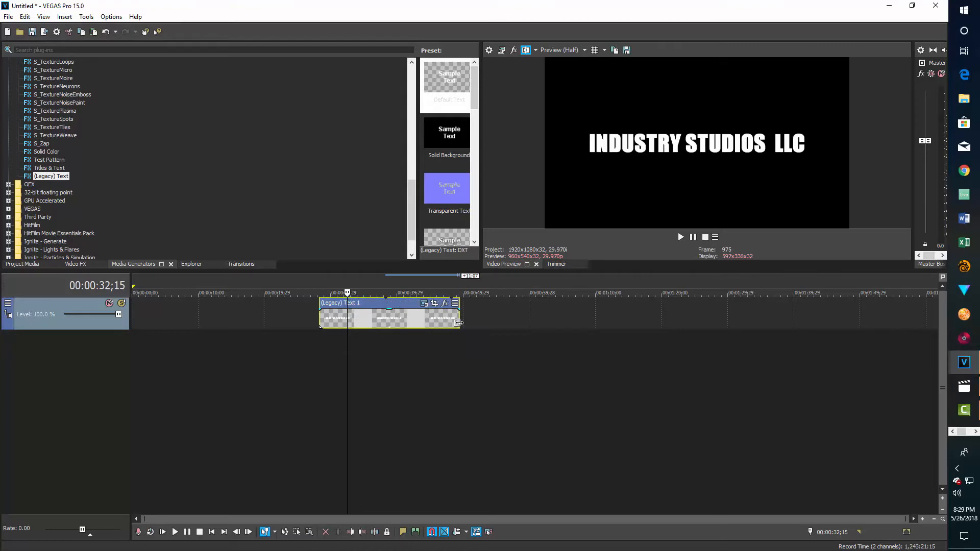
Reopen the title's generated media settings and set the text color to dark yellow, RGB 201, 200, 0.
left_click(424, 303)
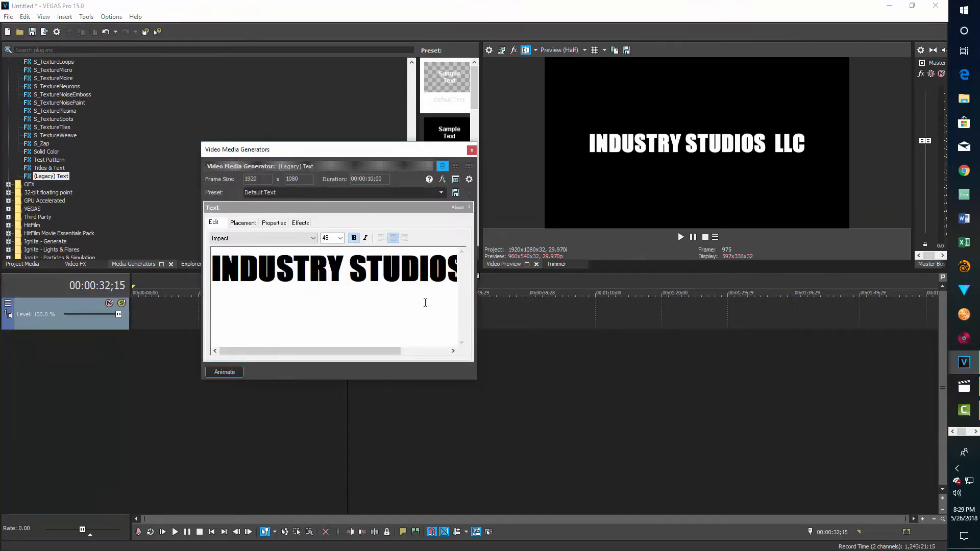
left_click(302, 224)
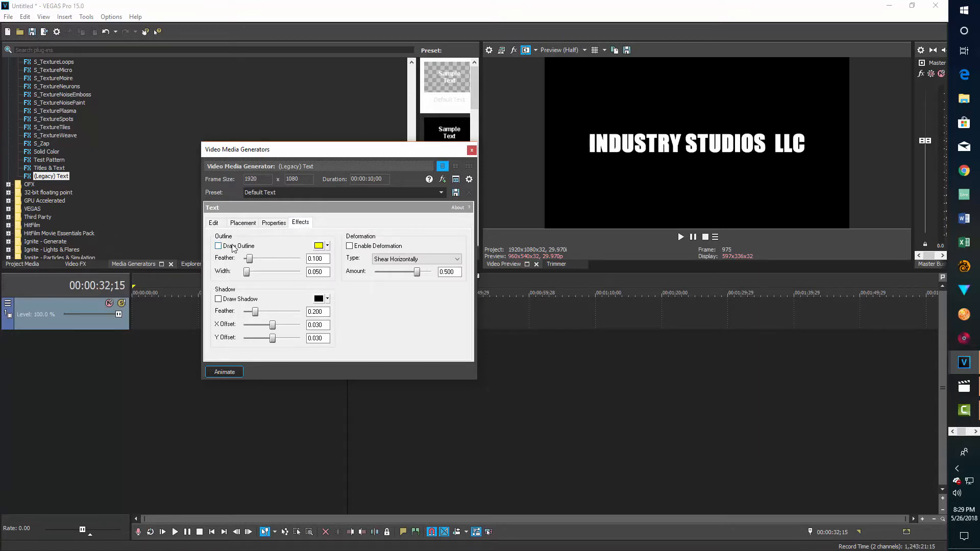
left_click(271, 224)
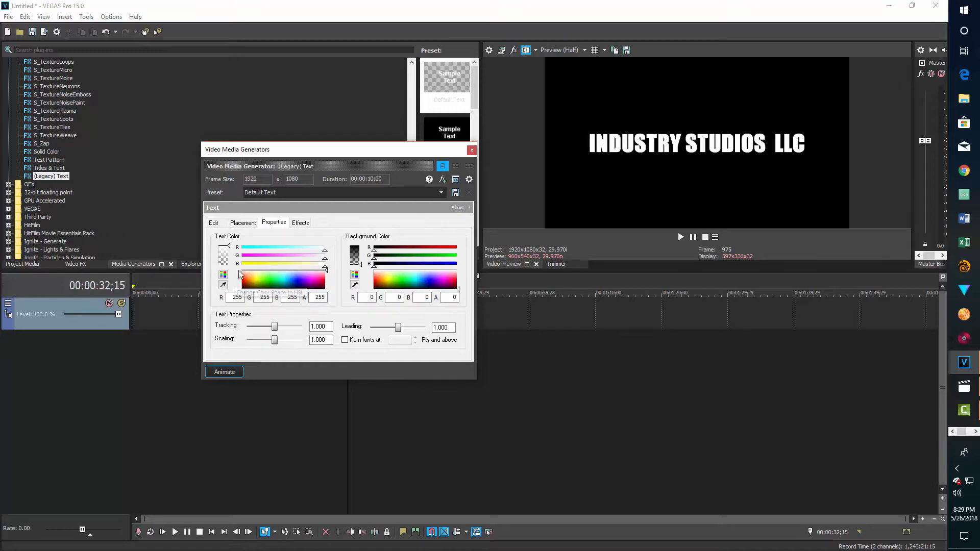
left_click(256, 284)
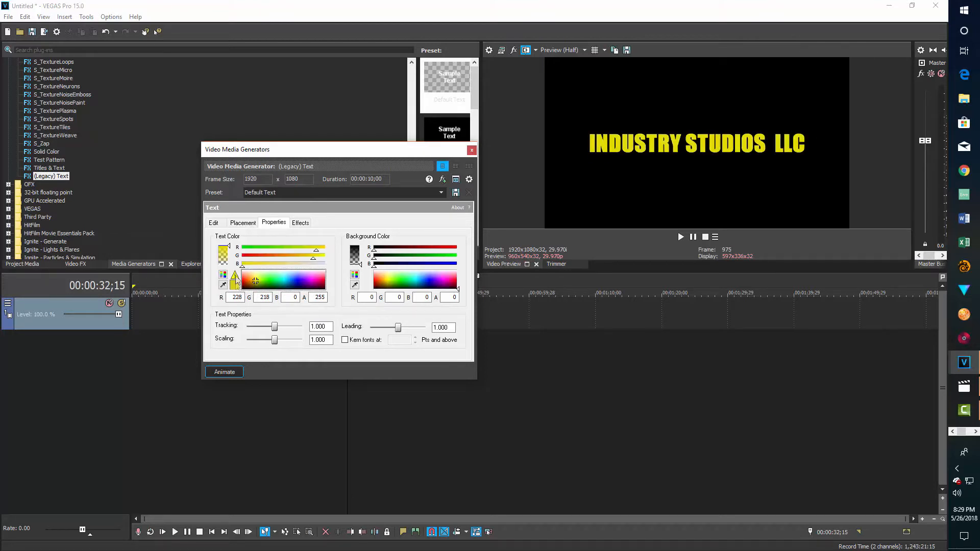
left_click(255, 284)
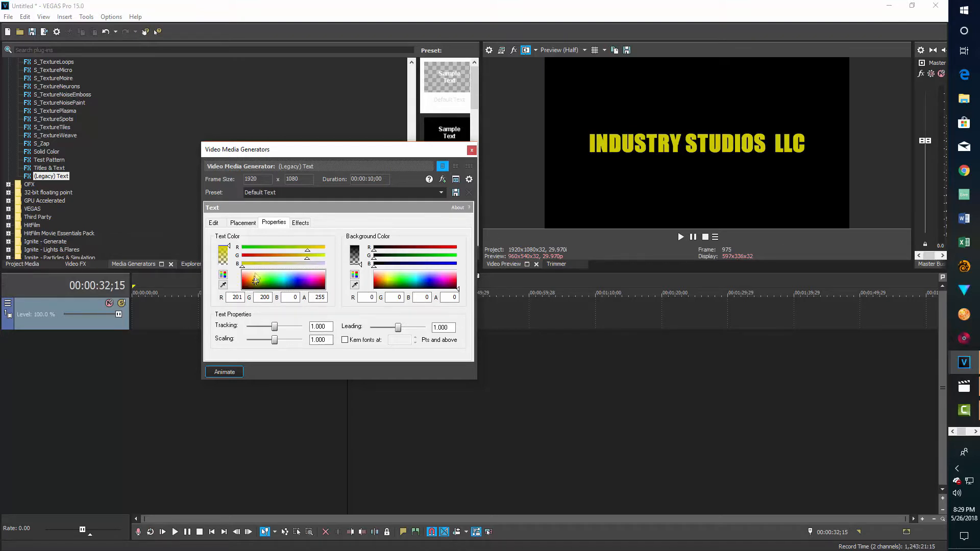
Enable an outline on the title text, color it bright red and set its width to 0.150.
left_click(298, 223)
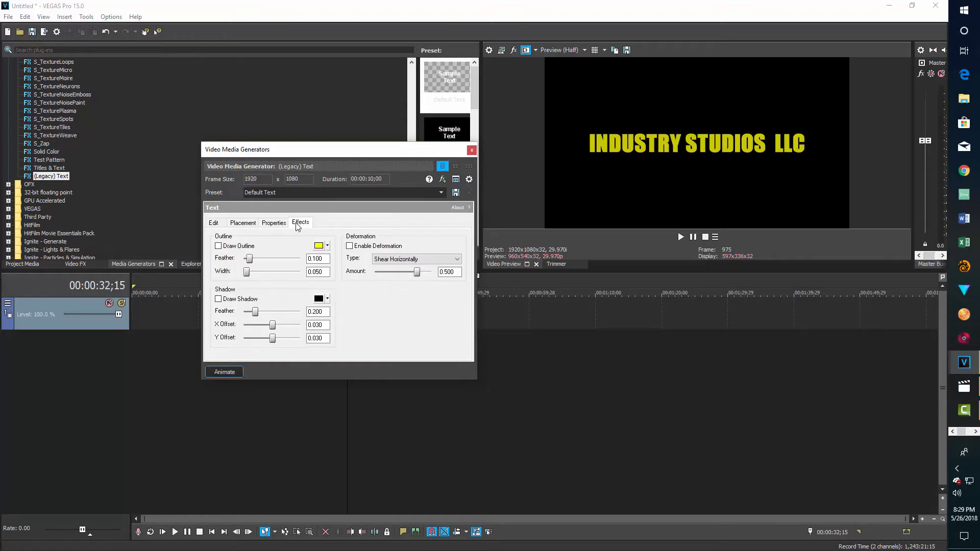
left_click(218, 246)
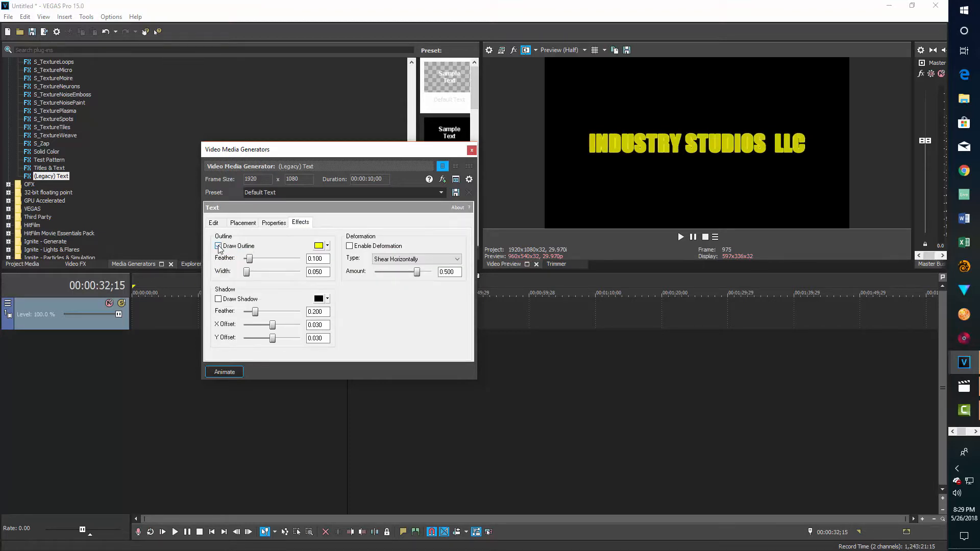
left_click(319, 246)
left_click(344, 293)
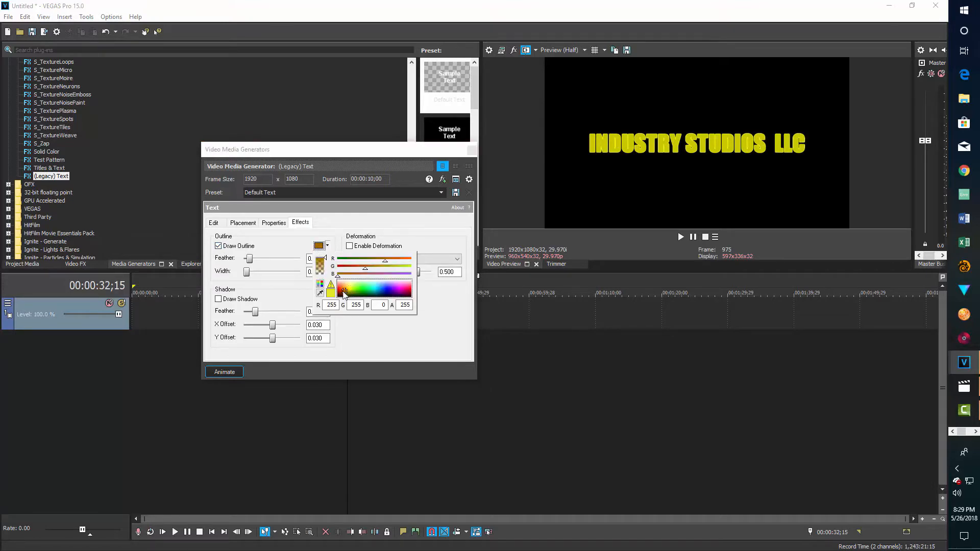
left_click(339, 295)
left_click(339, 296)
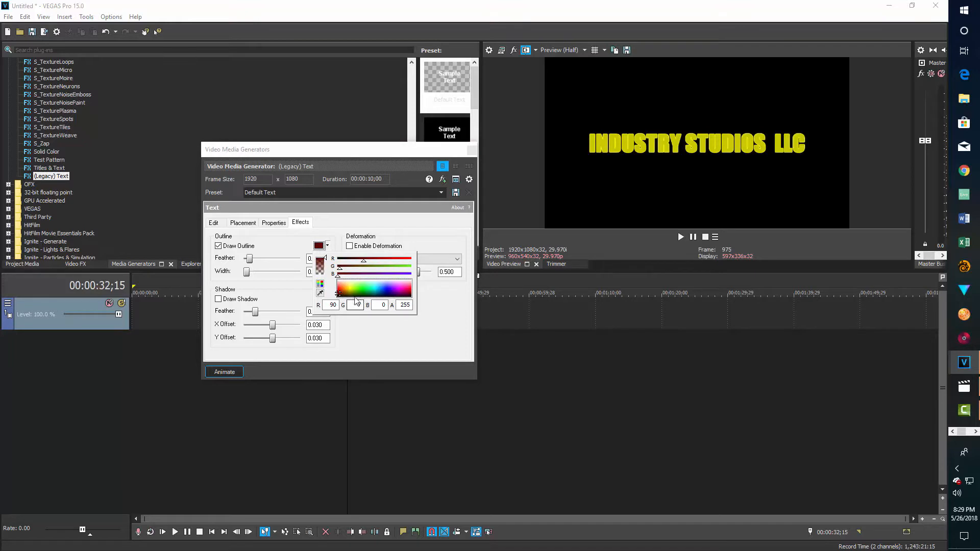
left_click_drag(367, 264, 401, 262)
left_click_drag(247, 272, 251, 276)
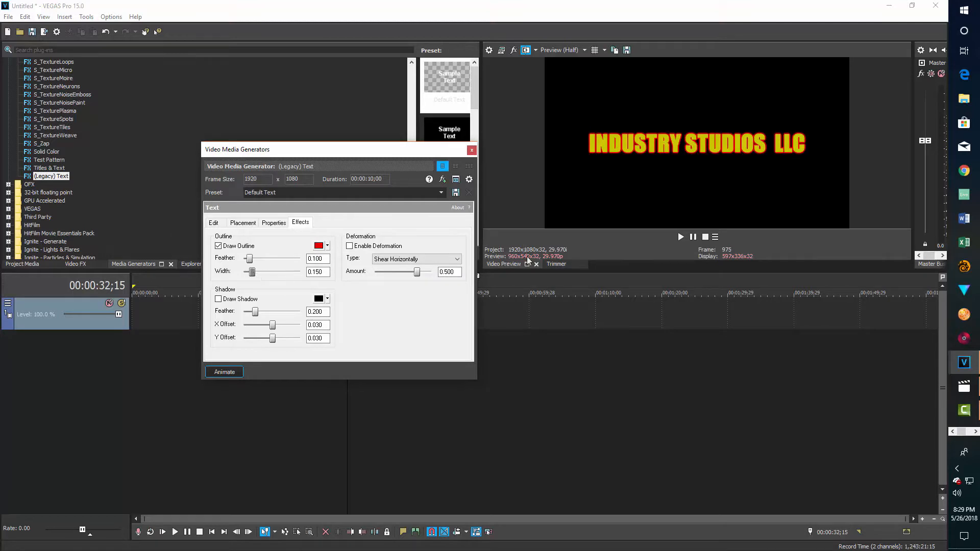
Apply a Curve Bottom deformation to the title with an amount of 0.781, and close the text generator.
left_click(457, 259)
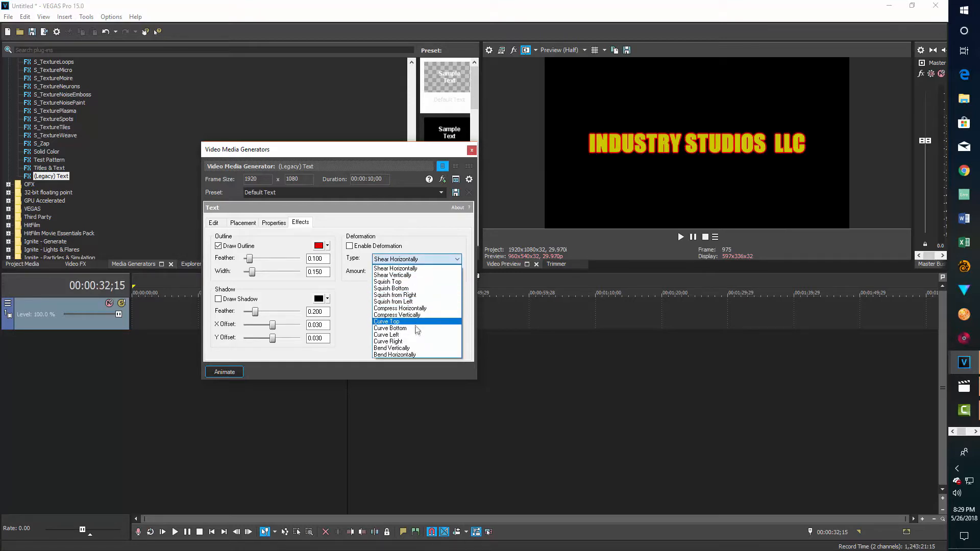
left_click(417, 328)
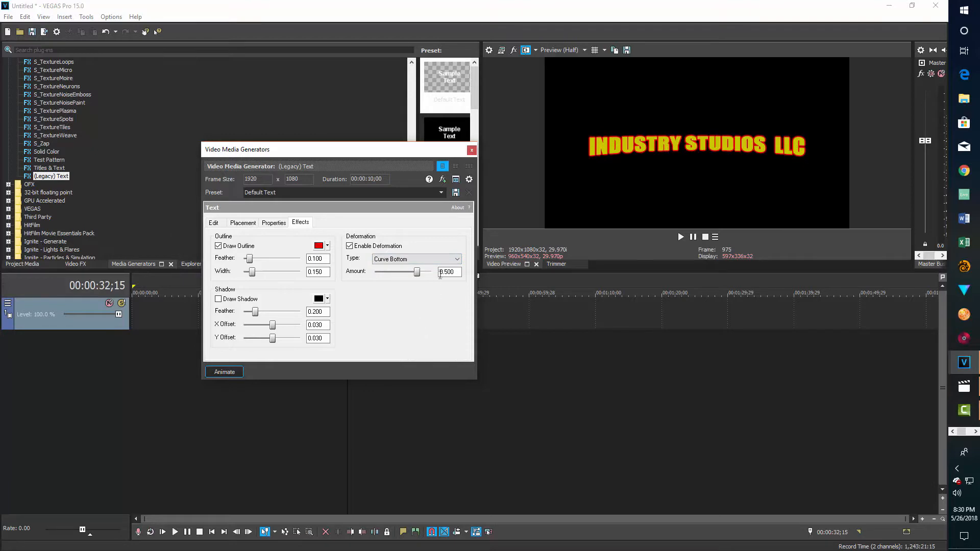
left_click(457, 260)
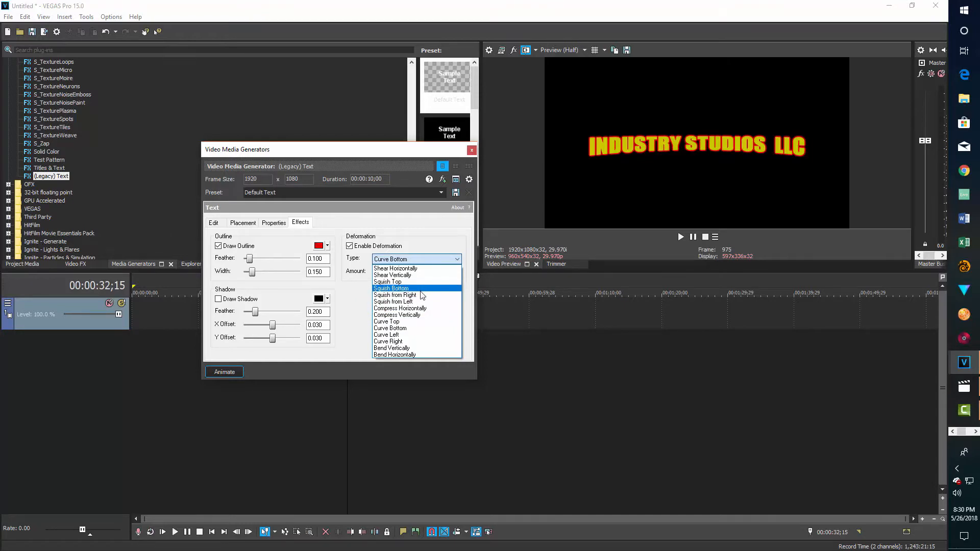
left_click(412, 328)
left_click_drag(416, 271, 426, 274)
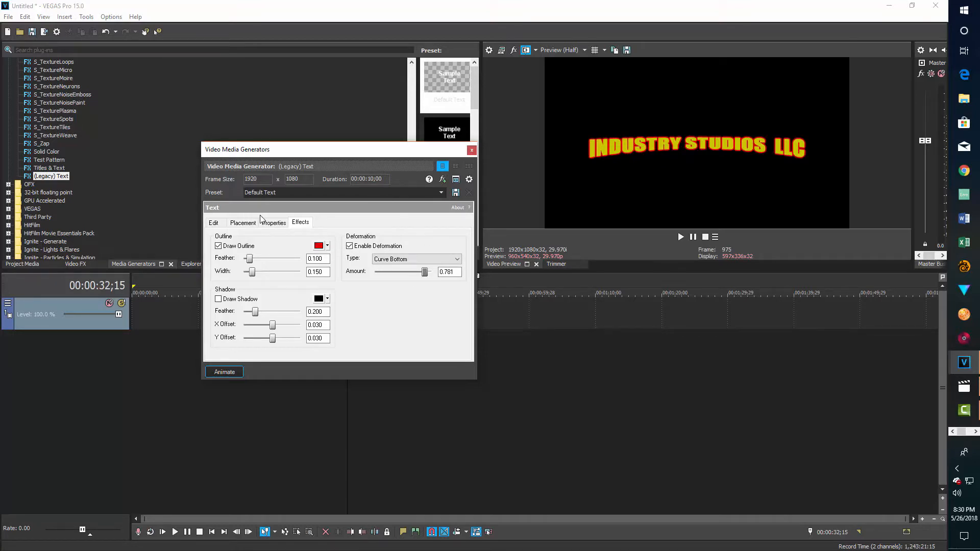
left_click(472, 151)
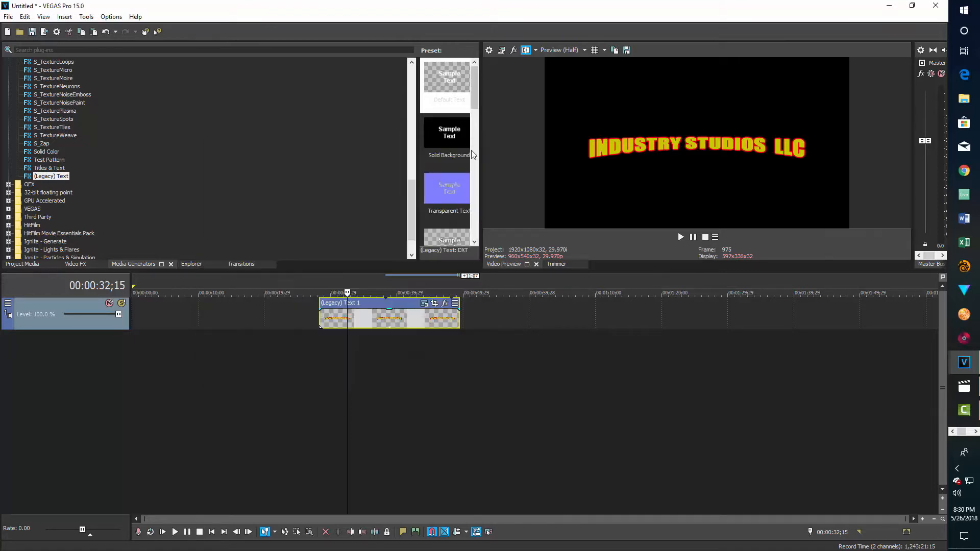
Insert a new video track above the title's track and move the text event up onto it.
left_click(63, 17)
left_click(84, 69)
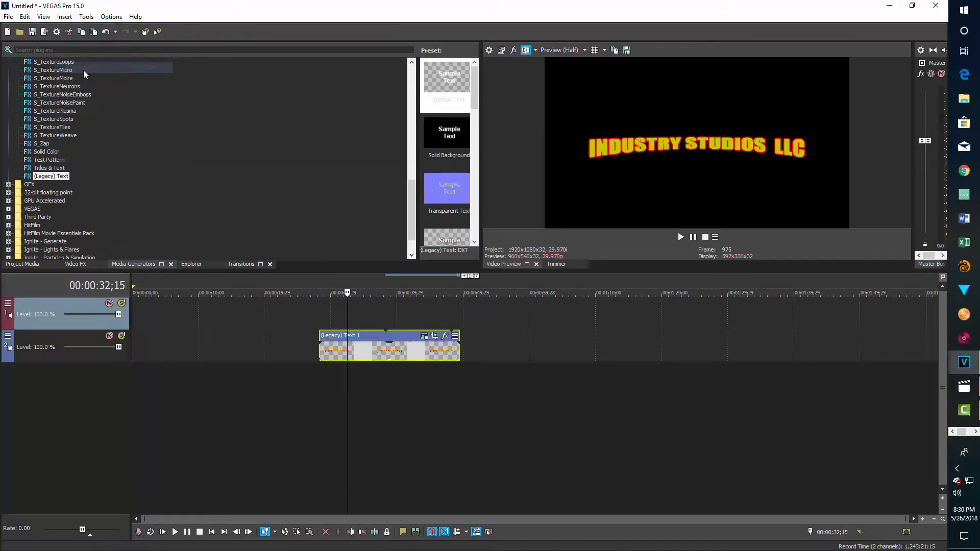
left_click_drag(384, 345, 376, 311)
Import industry.JPG and place it on the lower video track beneath the text event, matching that event's start and length.
left_click(8, 16)
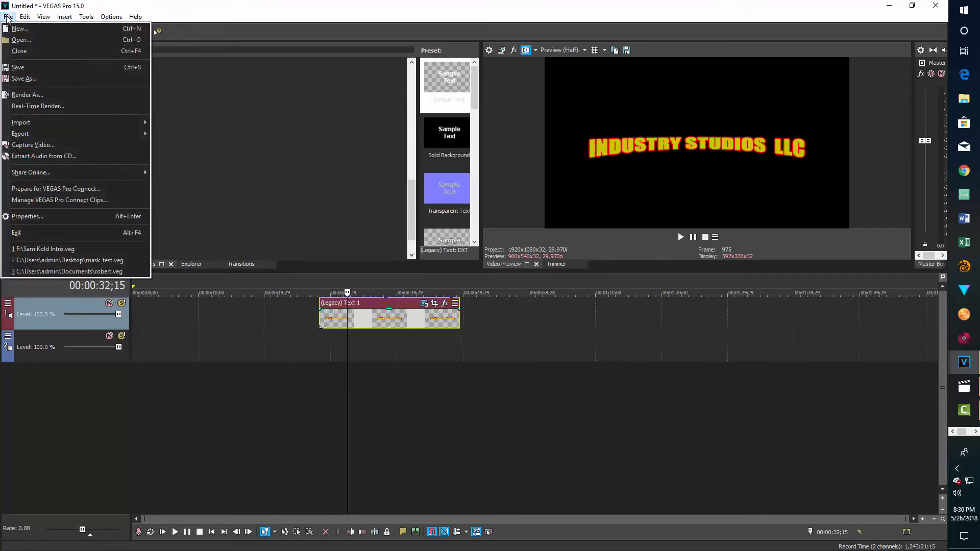
mouse_move(148, 124)
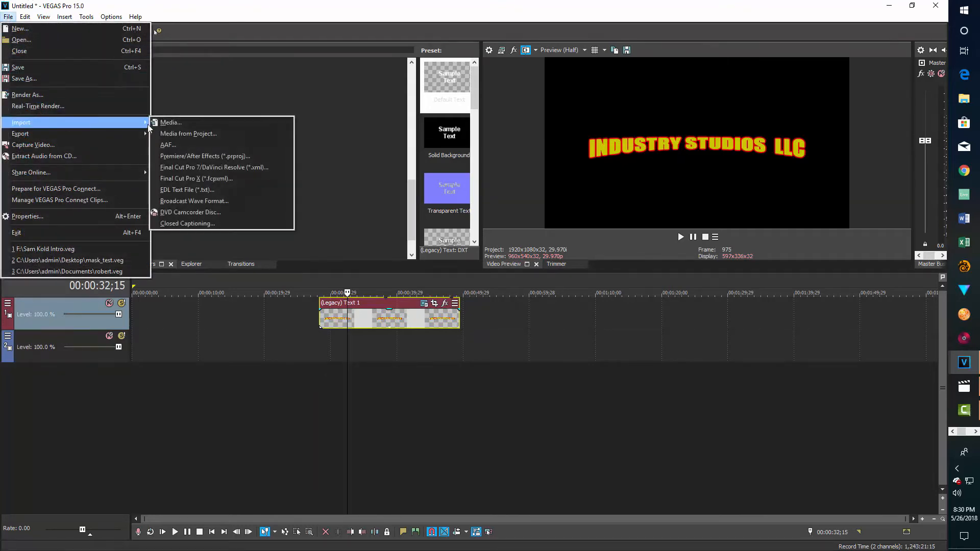
left_click(189, 123)
left_click(403, 324)
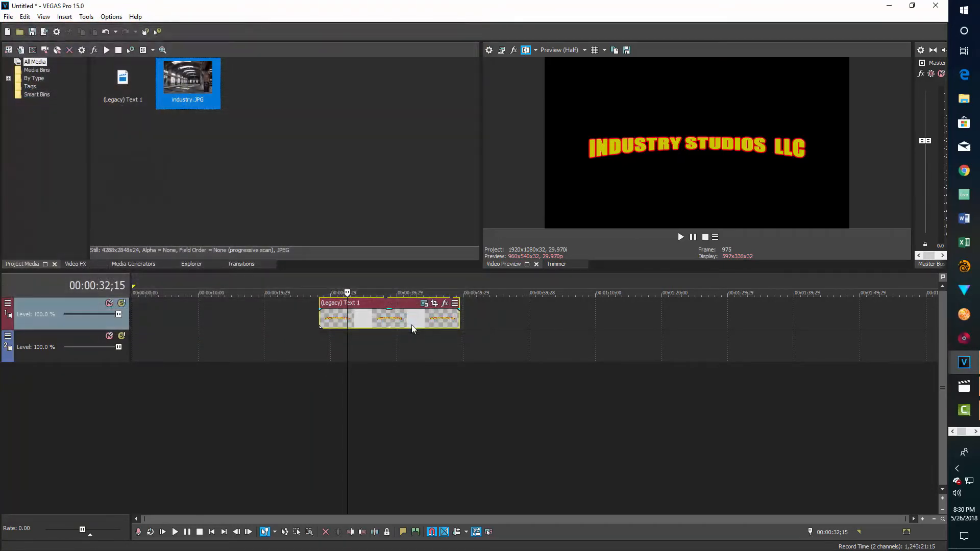
left_click_drag(188, 82, 459, 353)
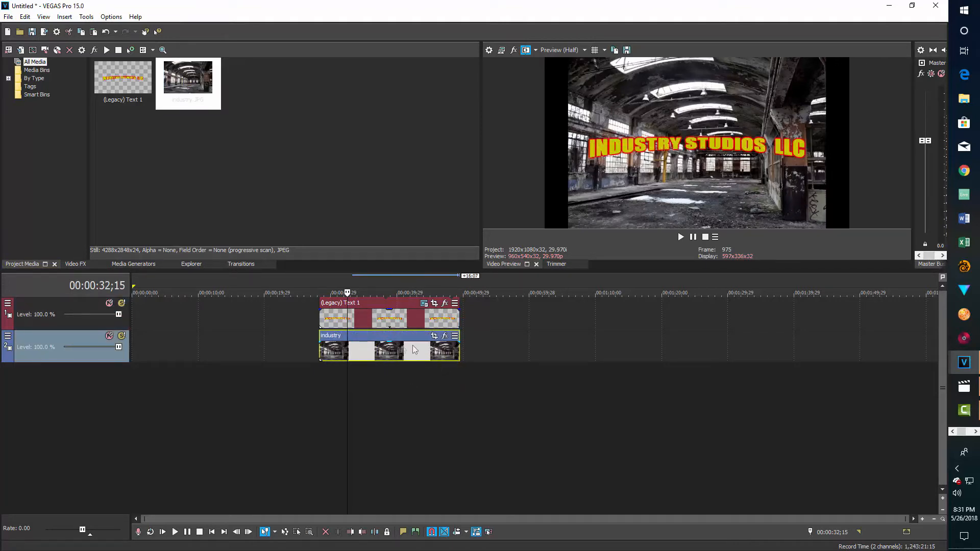
Crop the industry image event to the 16:9 Widescreen TV aspect ratio, and lower the event's opacity to darken the background.
left_click(434, 336)
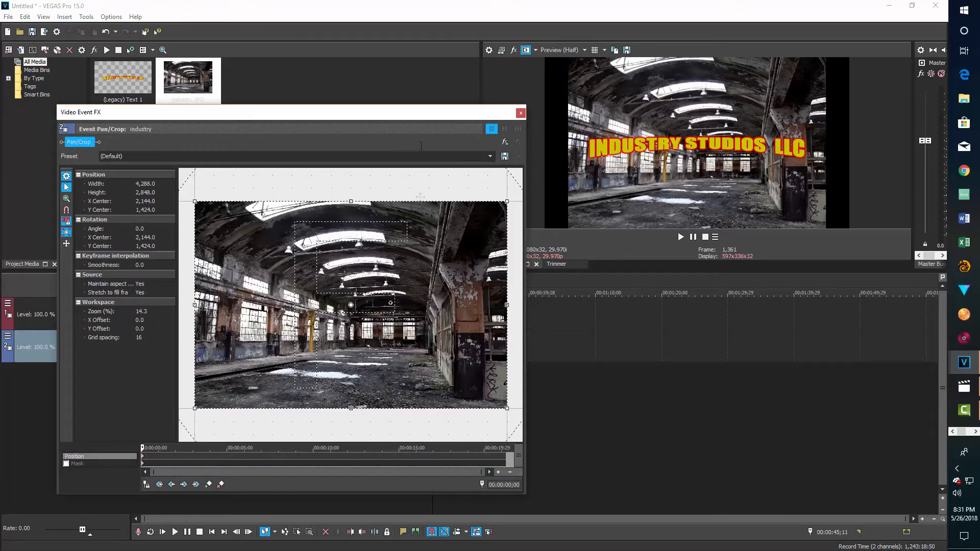
left_click(490, 156)
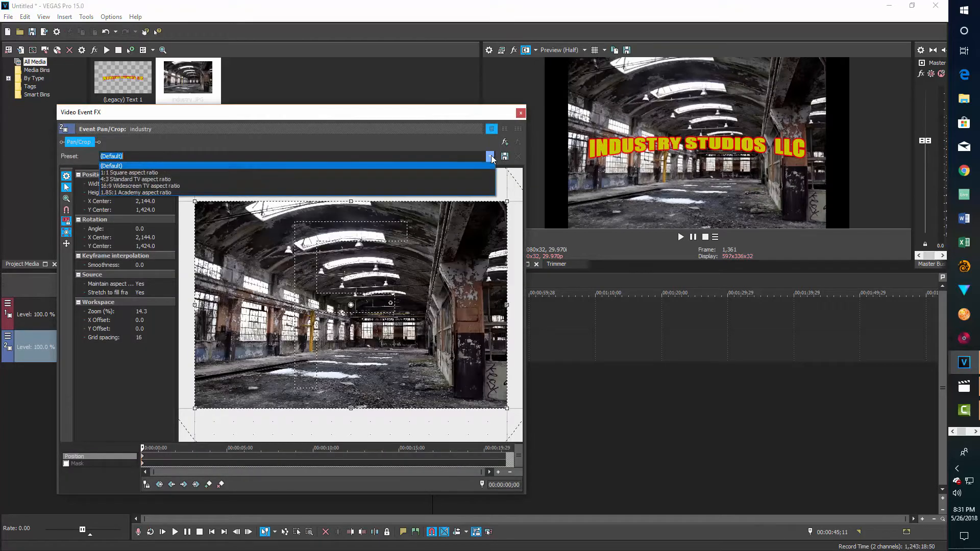
left_click(184, 185)
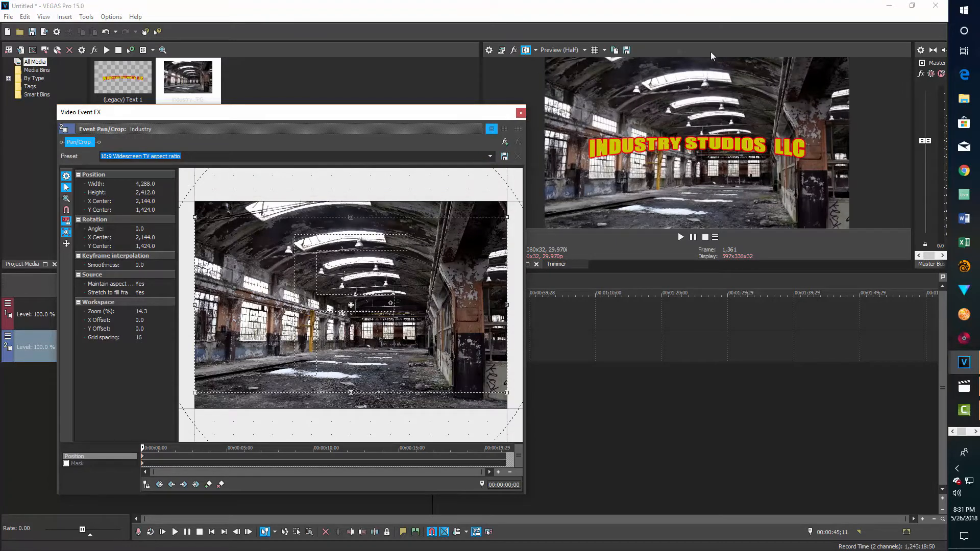
left_click(520, 113)
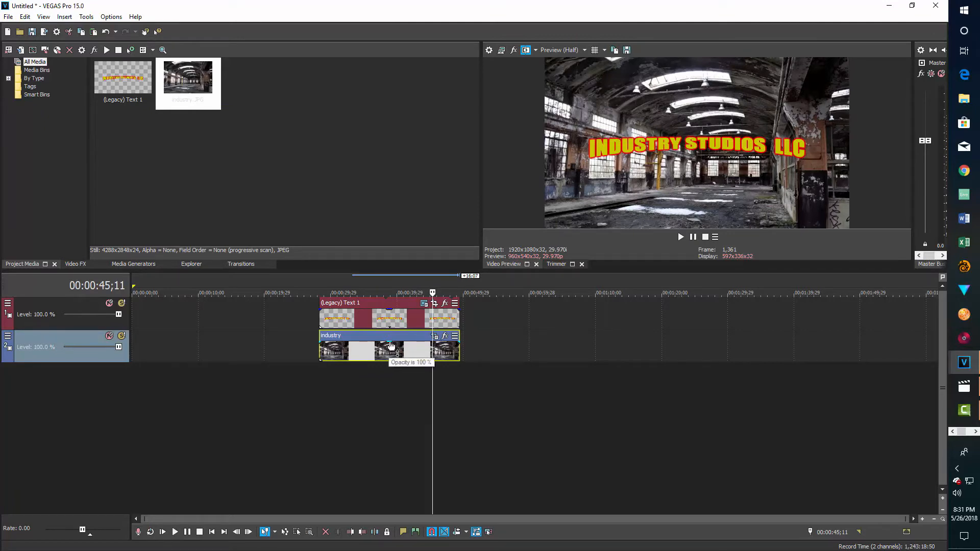
left_click_drag(388, 346, 390, 356)
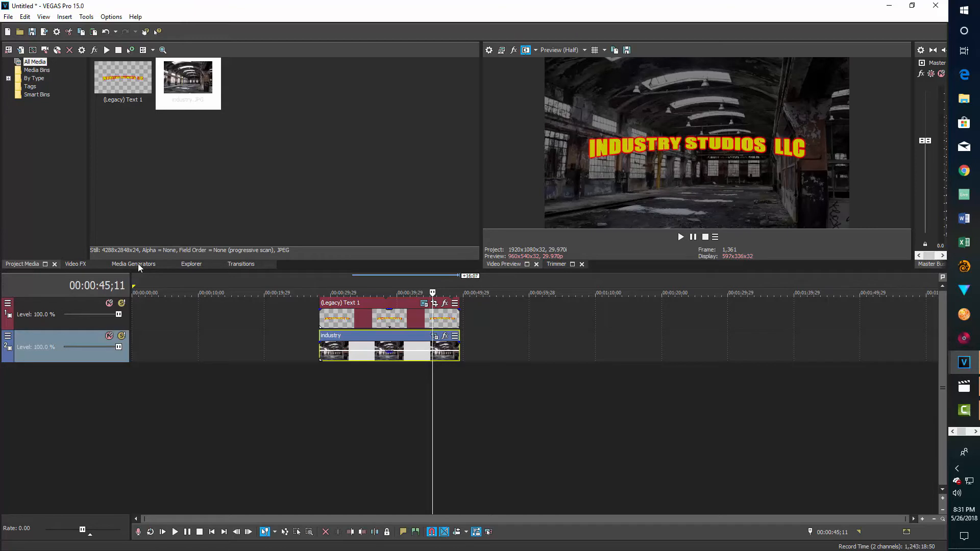
Add a Gradient Wipe transition with the Linear Left-Right preset to the start of the text event, keeping its default settings.
left_click(230, 266)
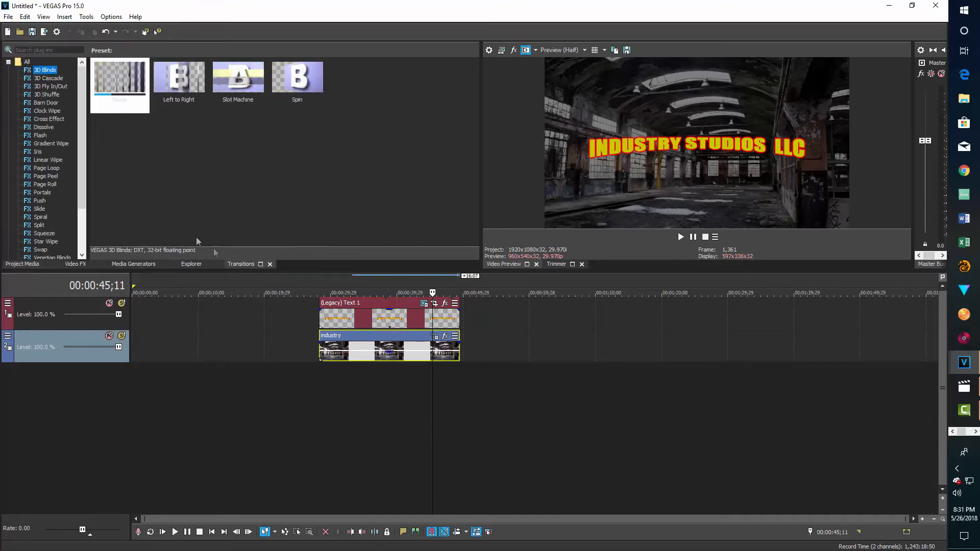
left_click(44, 144)
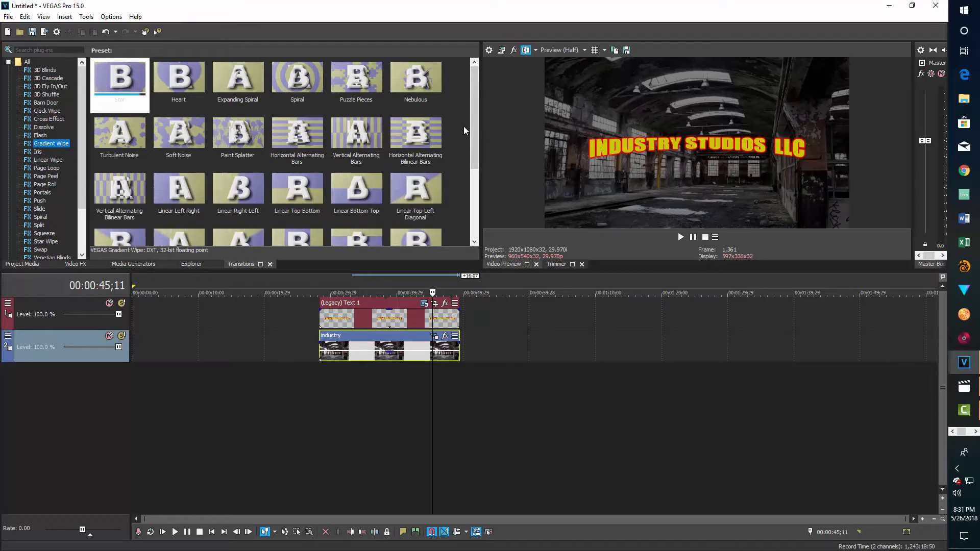
left_click(180, 191)
left_click_drag(180, 191, 321, 317)
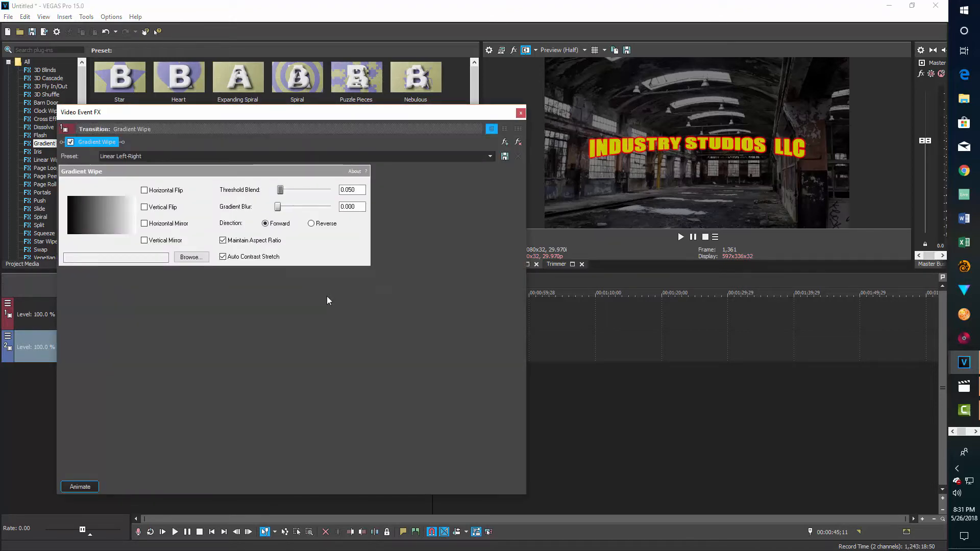
left_click(520, 113)
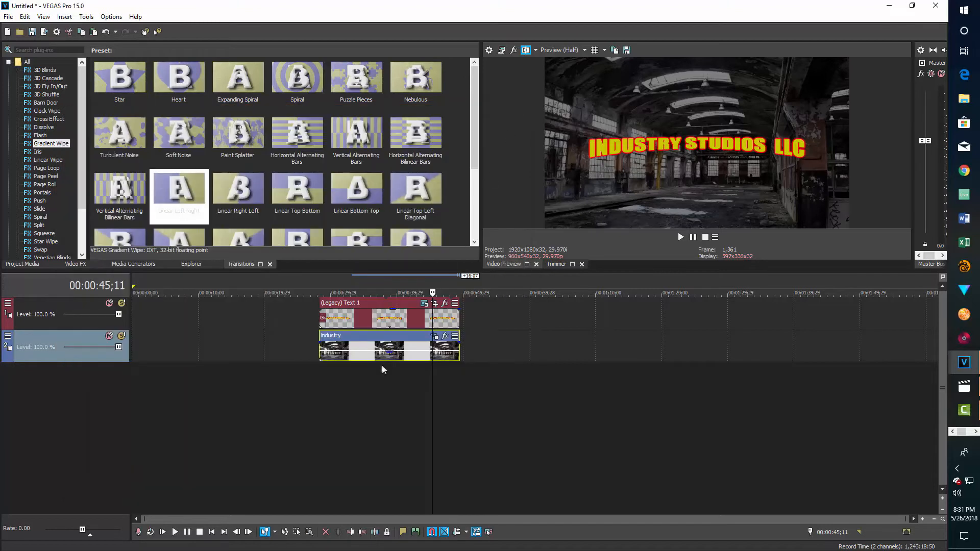
Play the start of the title repeatedly to check the speed of the gradient wipe over the darkened background.
left_click(320, 375)
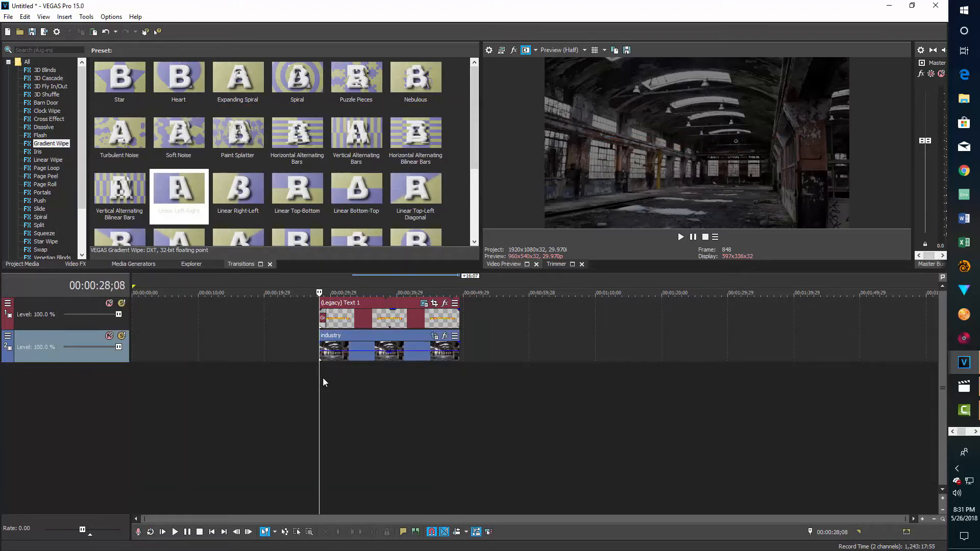
key("space")
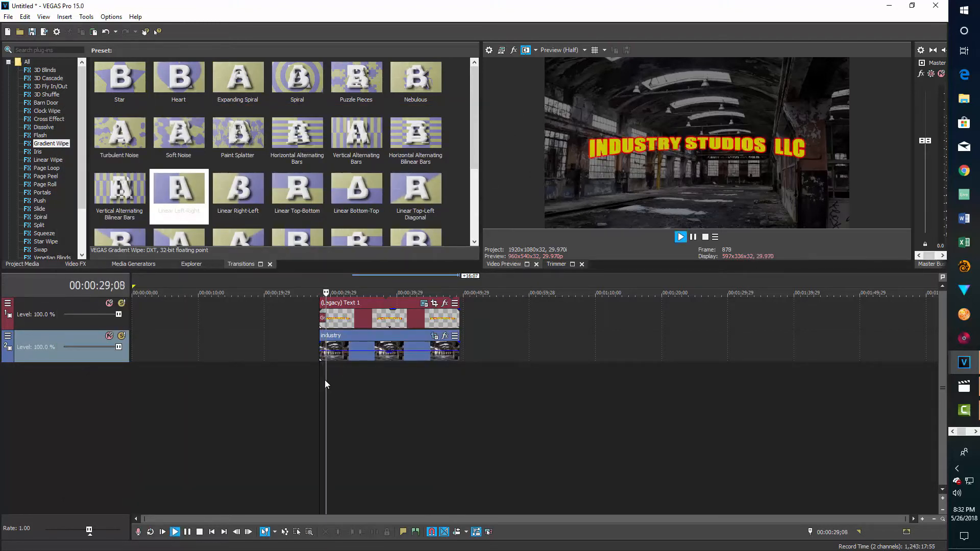
key("space")
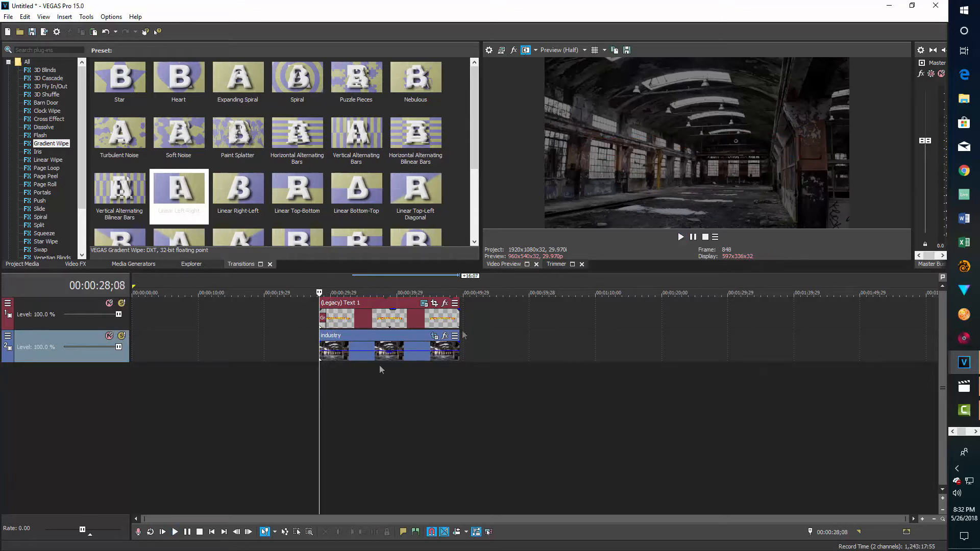
key("space")
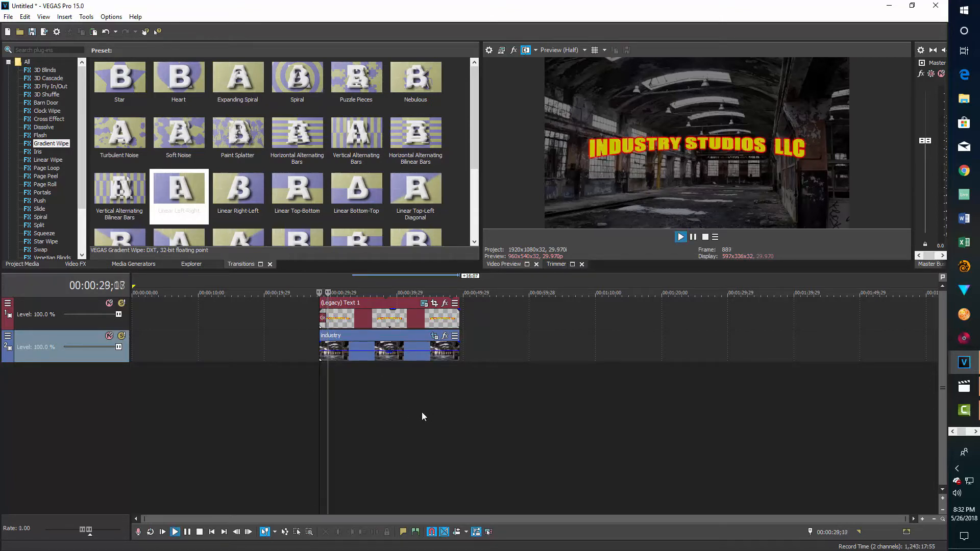
key("space")
key("space")
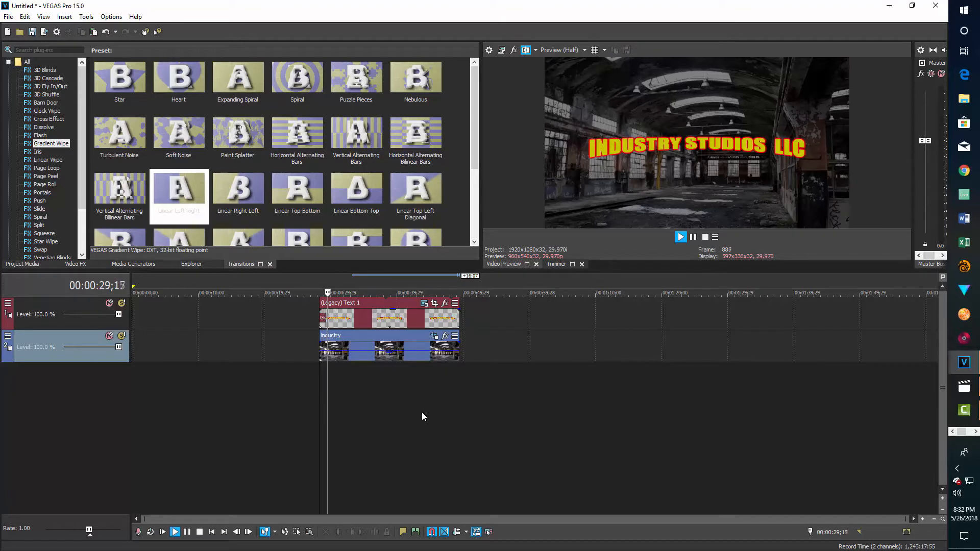
key("space")
key("space")
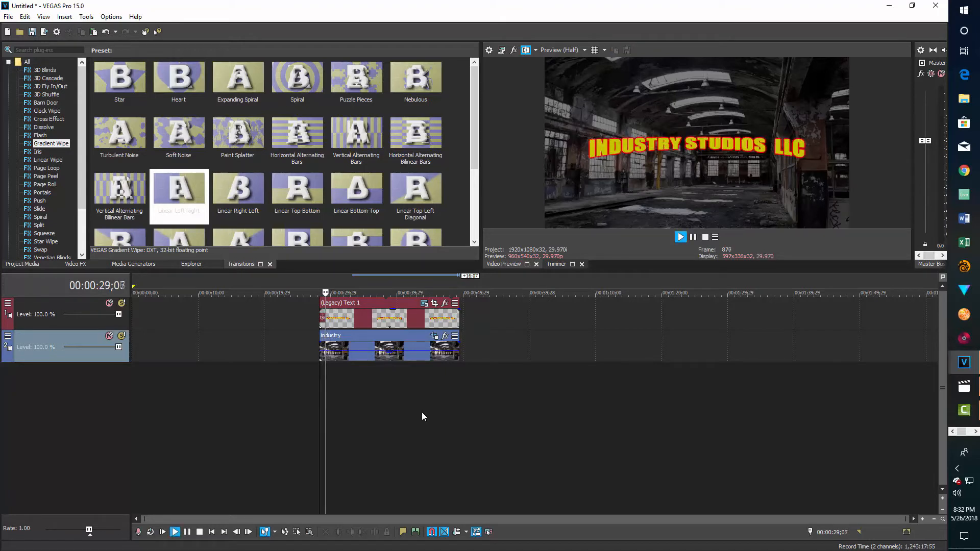
key("space")
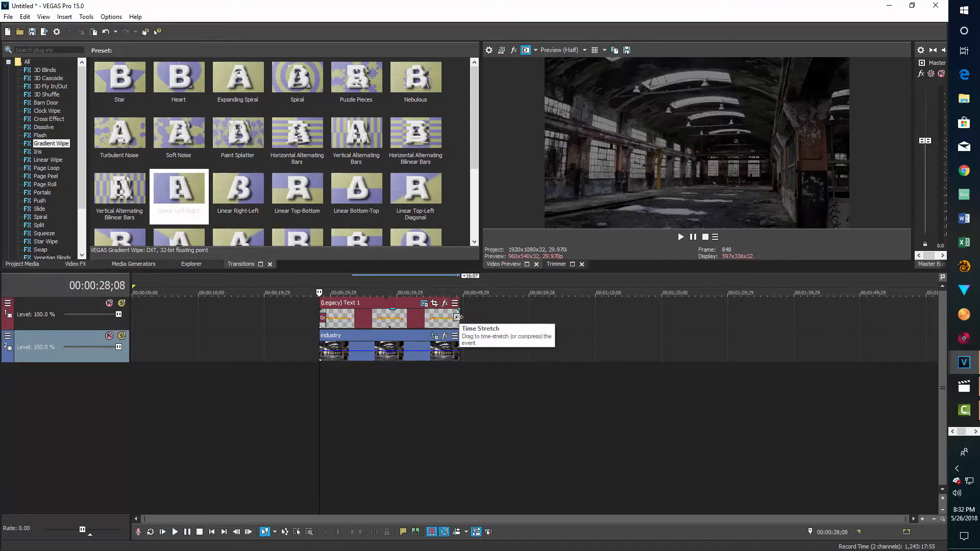
Time-stretch the text event to nearly double its length to slow the wipe, and play it from the start.
left_click_drag(458, 318, 573, 316)
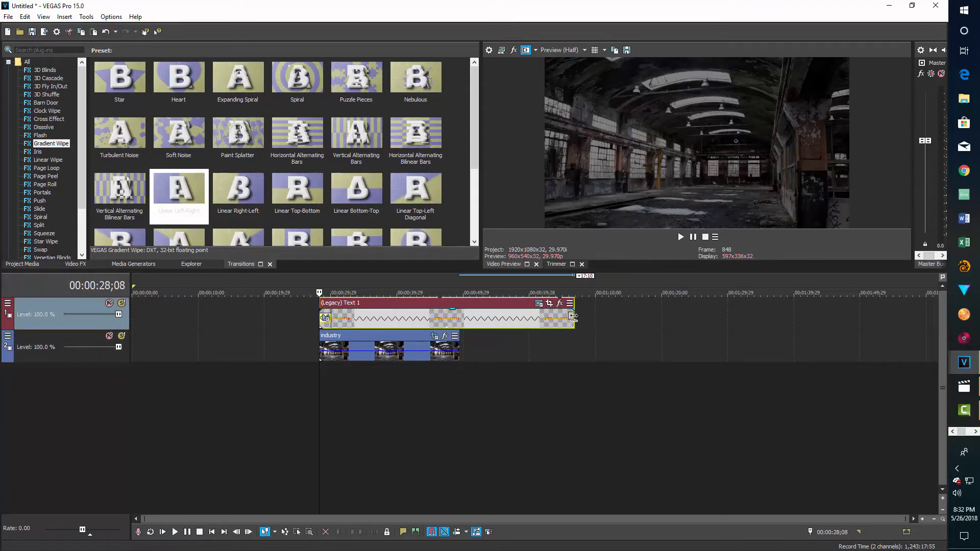
left_click(321, 383)
key("space")
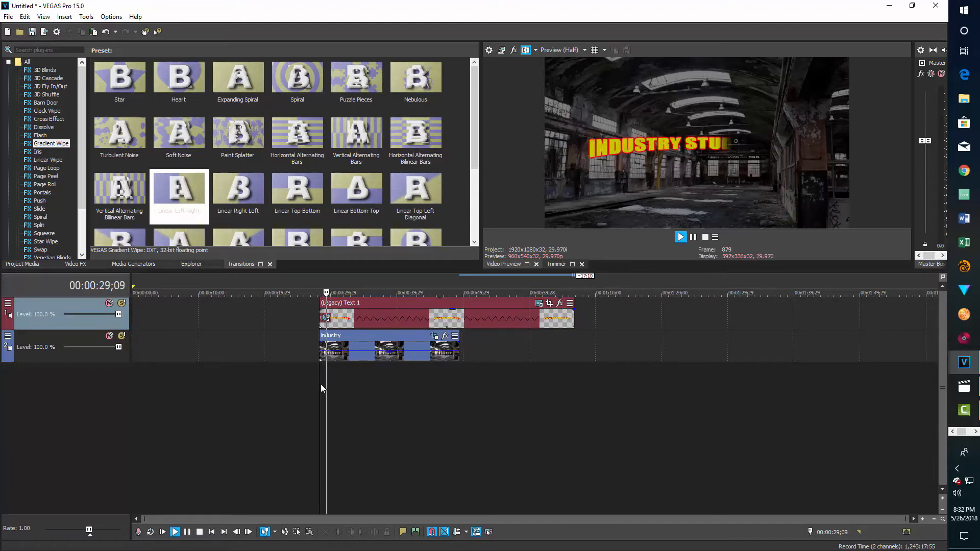
key("space")
key("space")
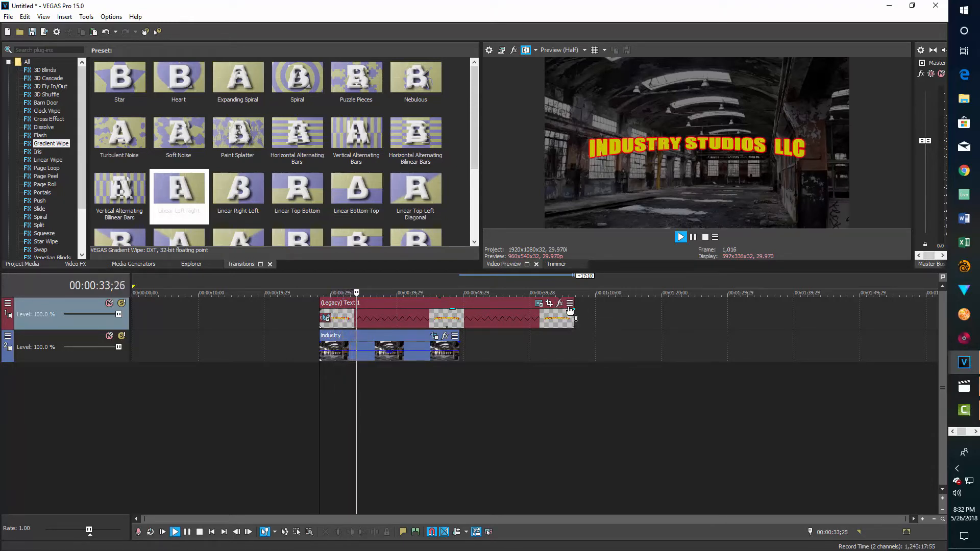
Split the text and image events at 00:00:34;10 and delete the text portion after the split.
key("Return")
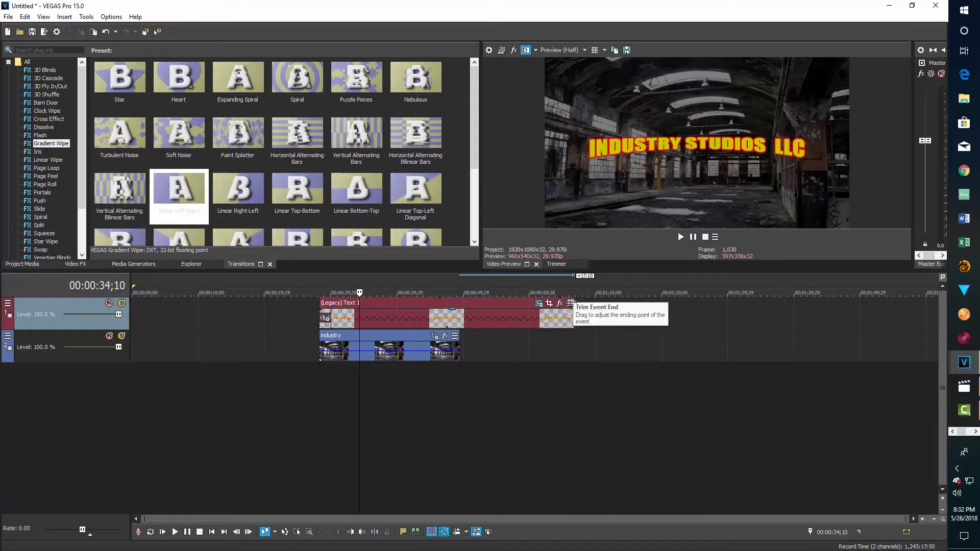
key("s")
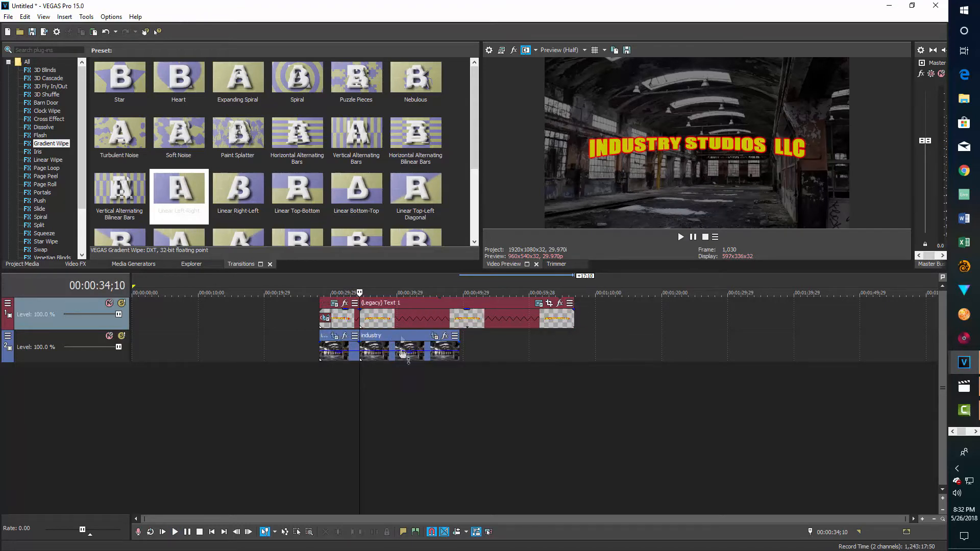
left_click(427, 305)
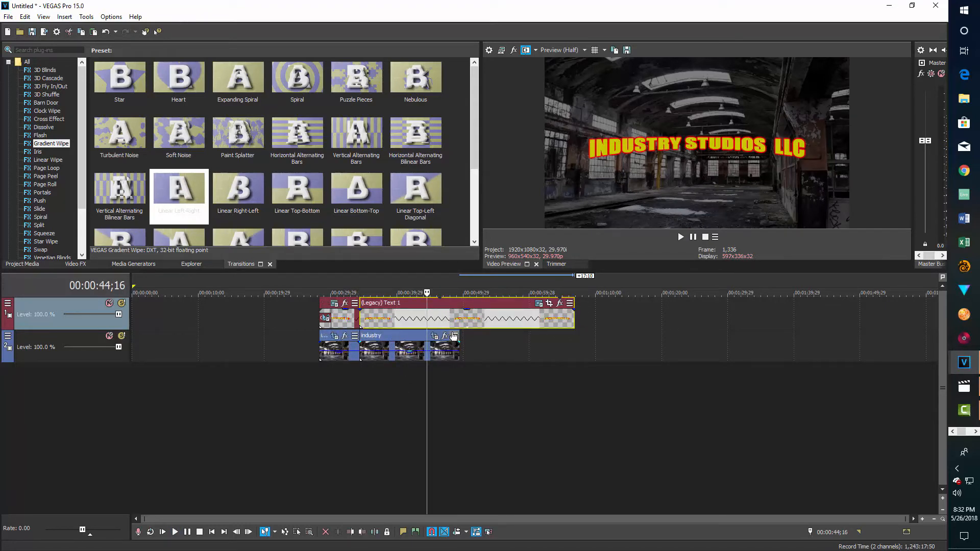
key("Delete")
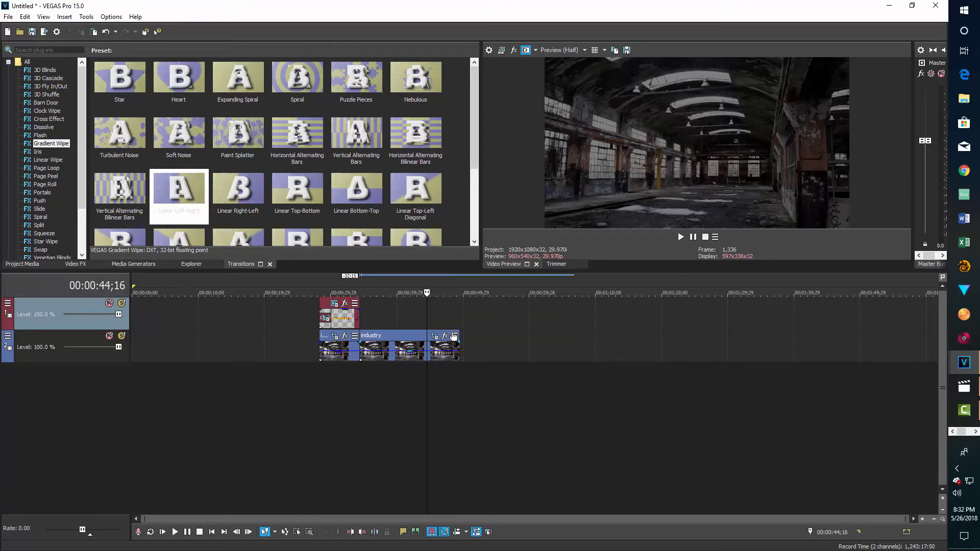
Play the shortened title several times from its start to review the stretched wipe.
left_click(321, 378)
key("space")
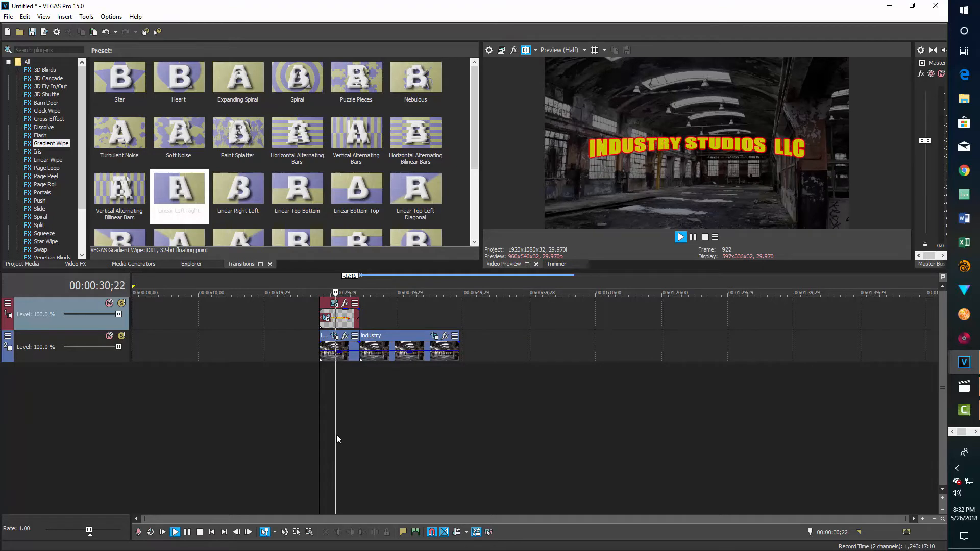
key("space")
key("space")
key("space")
key("space")
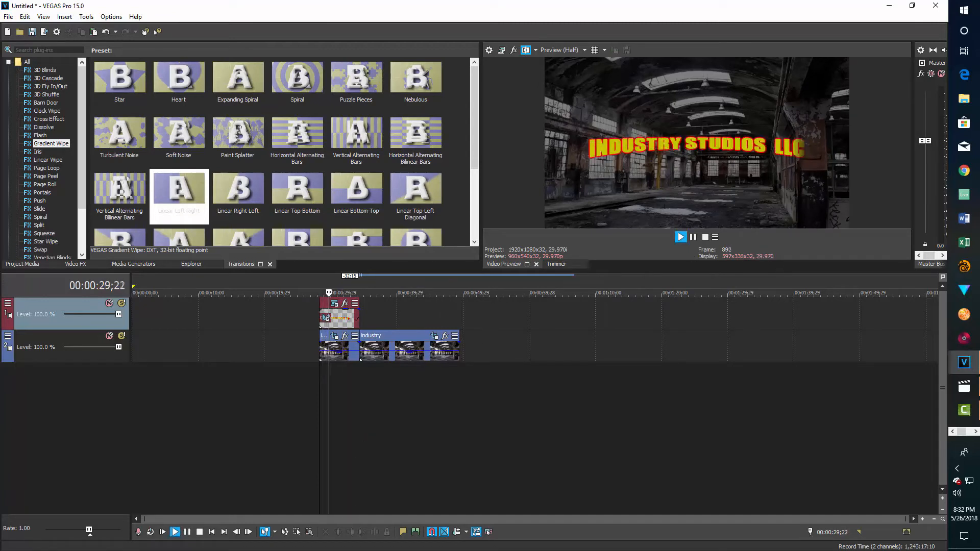
key("space")
key("space")
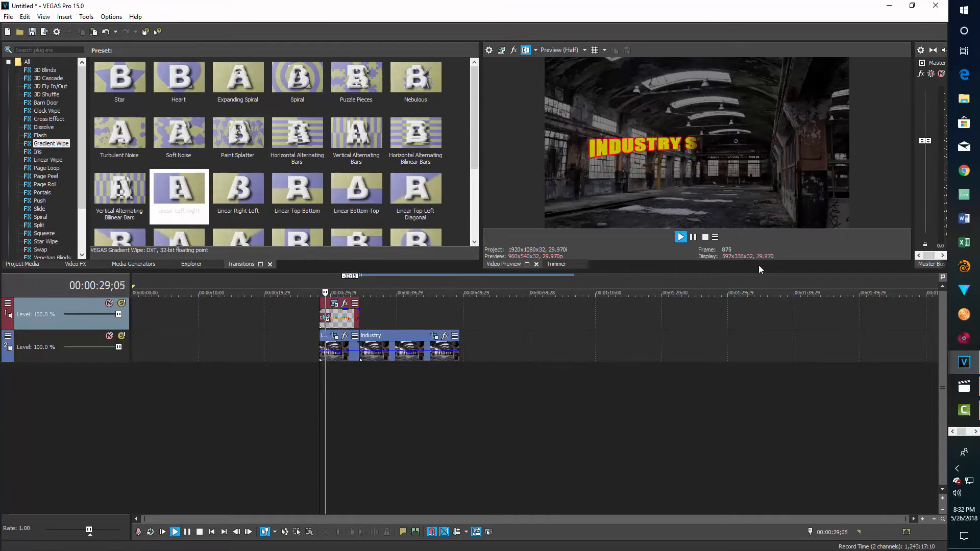
key("Return")
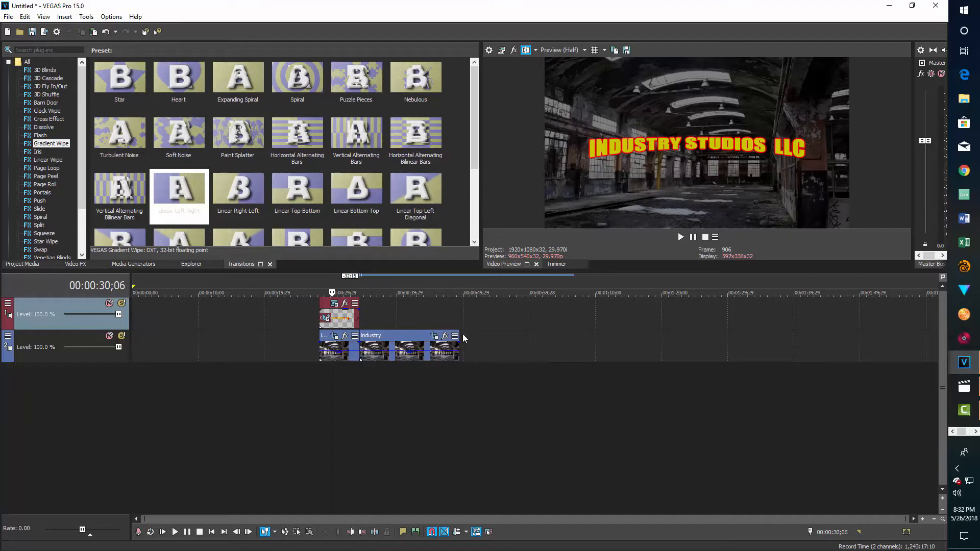
Remove the industry image portion after the split, and mark the remaining title from 00:00:28;08 to 00:00:34;10 as the loop region.
left_click_drag(460, 335, 360, 335)
left_click(343, 391)
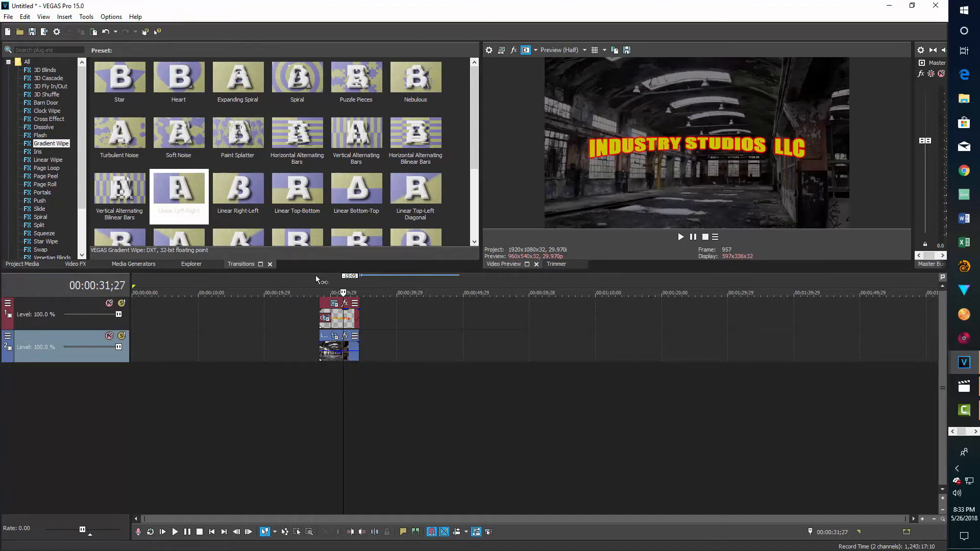
left_click_drag(318, 280, 360, 279)
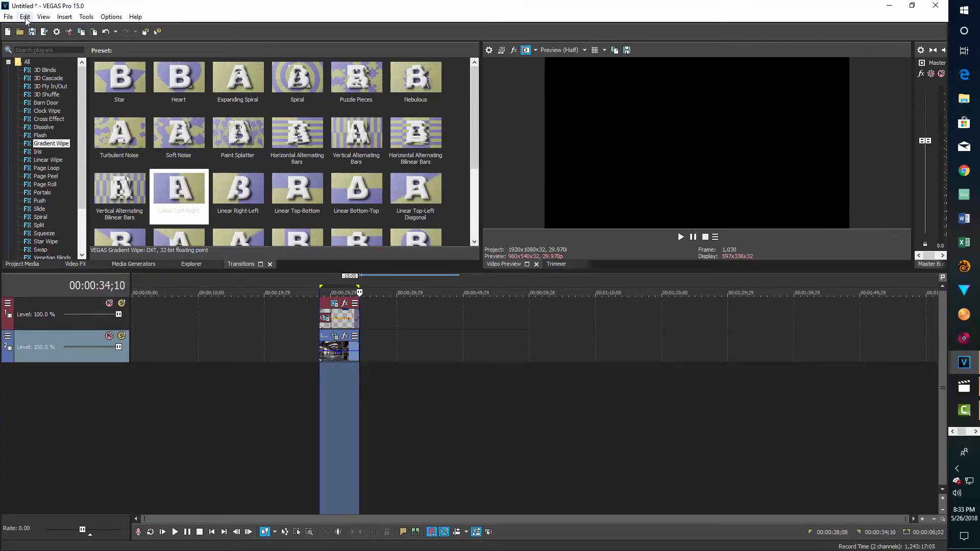
Examine the Sony XAVC / XAVC S render templates and the project's video properties, leaving both dialogs without applying anything.
left_click(10, 18)
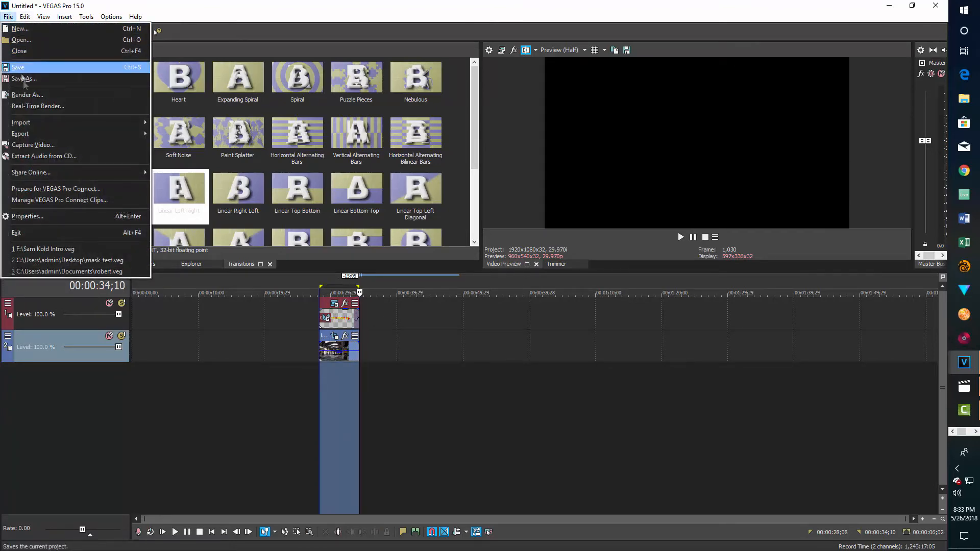
left_click(26, 94)
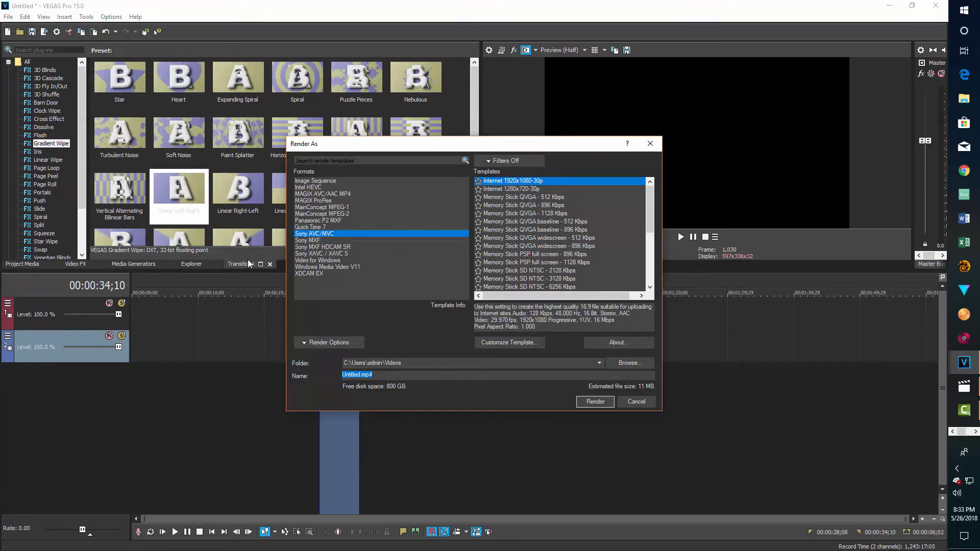
left_click(335, 253)
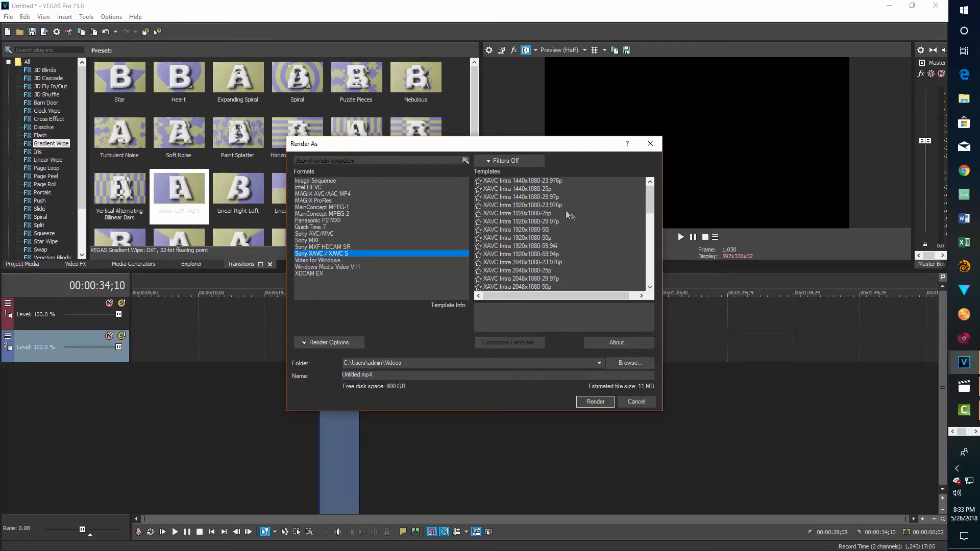
left_click(641, 403)
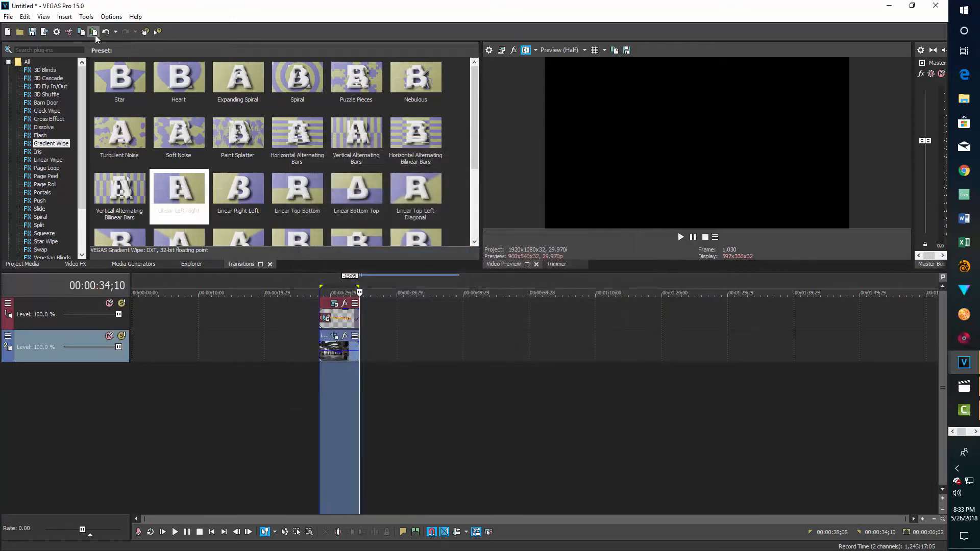
left_click(56, 32)
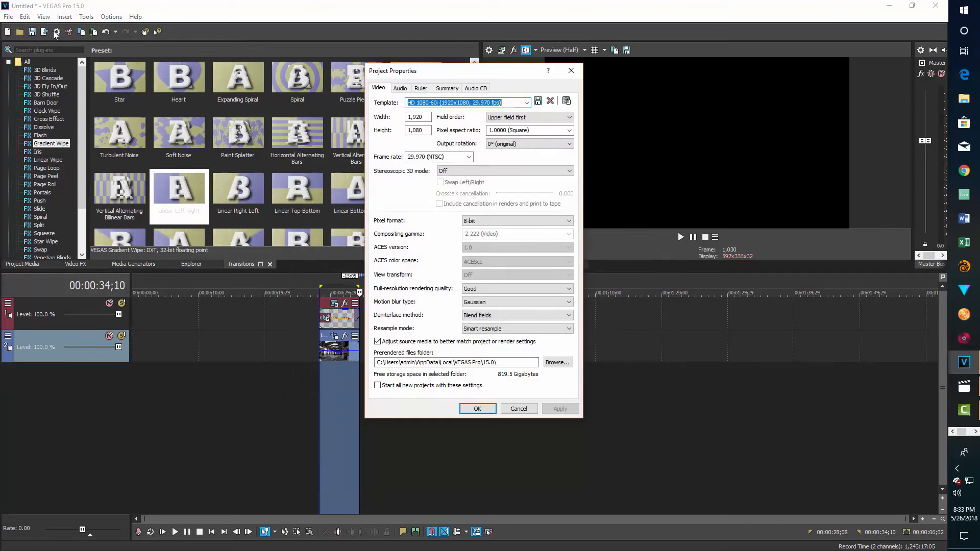
left_click(520, 410)
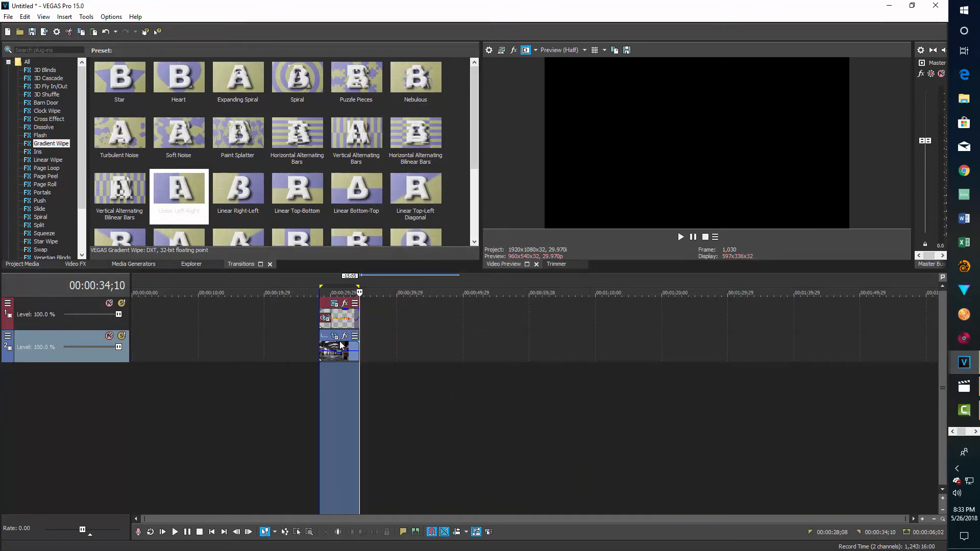
Render the loop region as Reverse2 with the Sony XAVC / XAVC S template XAVC Intra 1920x1080-29.97p, and close the finished render dialog.
left_click(7, 17)
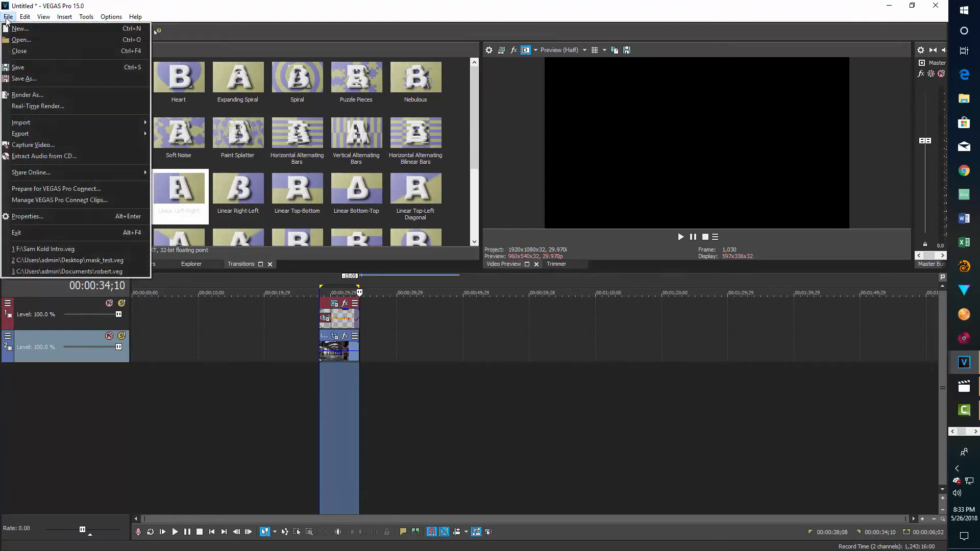
left_click(31, 97)
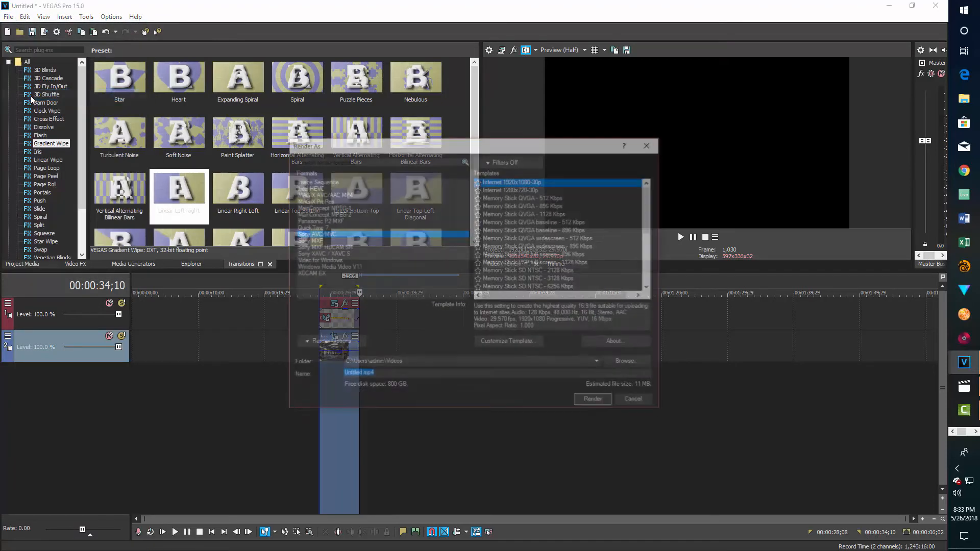
left_click(334, 253)
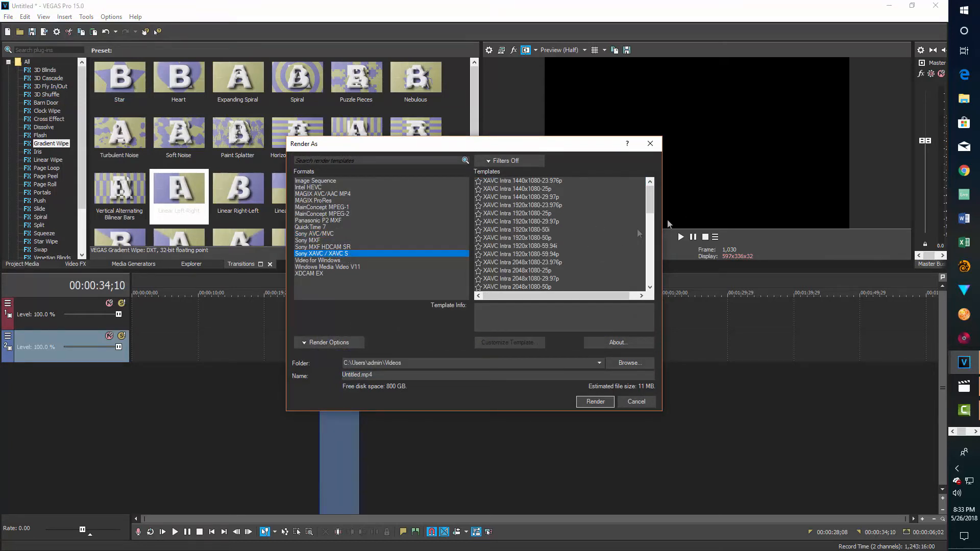
left_click(516, 222)
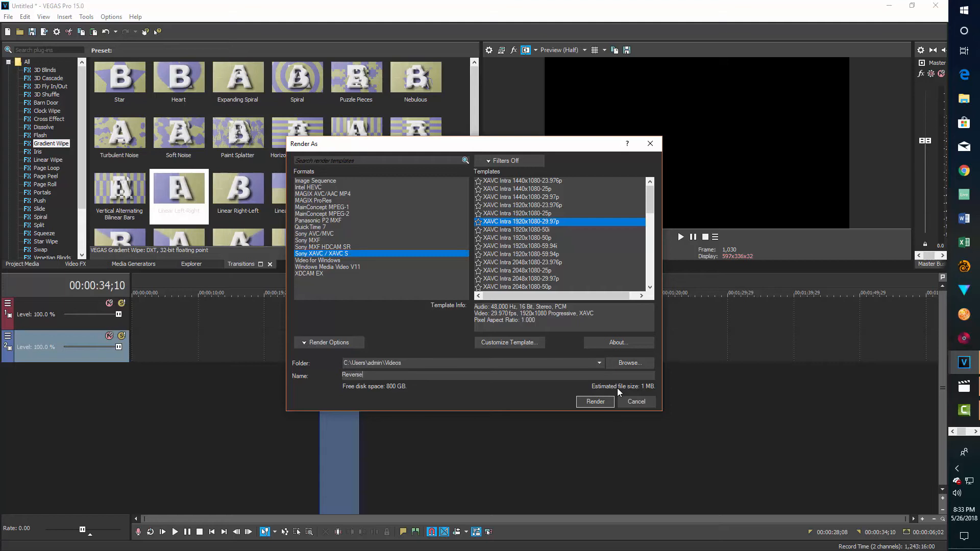
type("2")
left_click(593, 402)
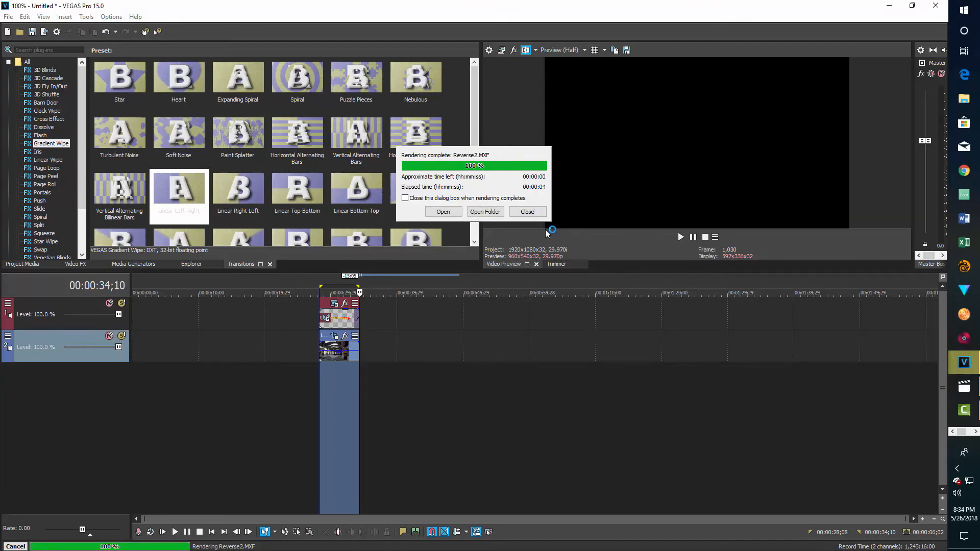
left_click(527, 212)
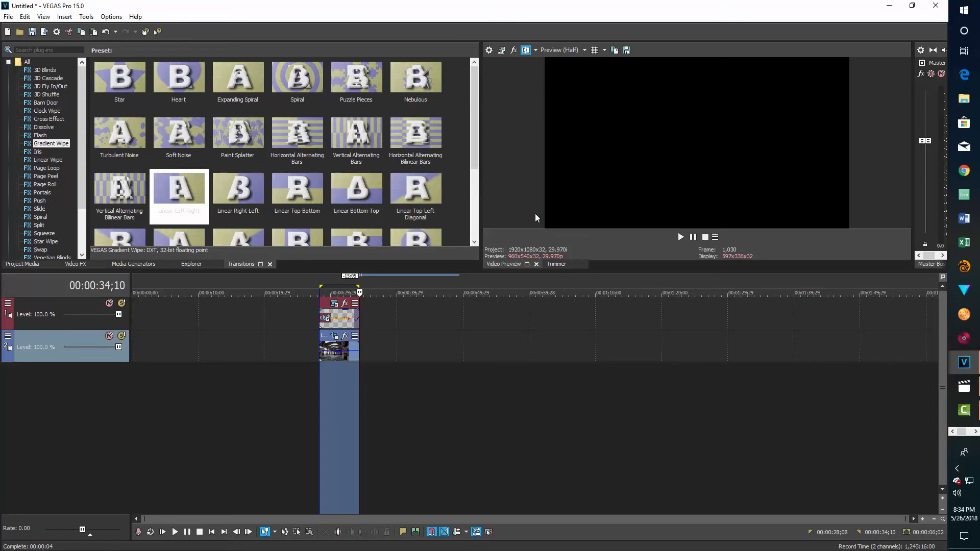
Import the rendered Reverse2.MXF from the Videos folder into the project media.
left_click(8, 16)
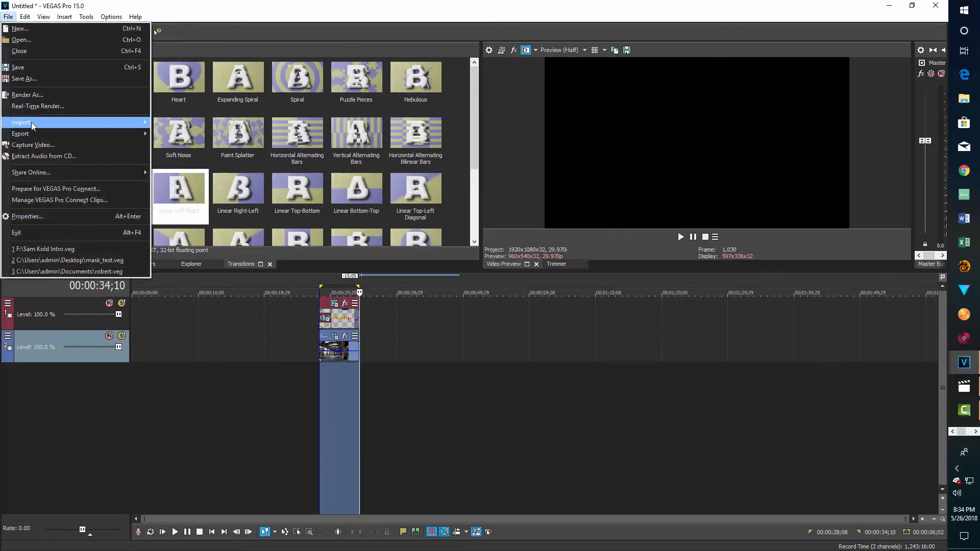
mouse_move(31, 122)
left_click(156, 123)
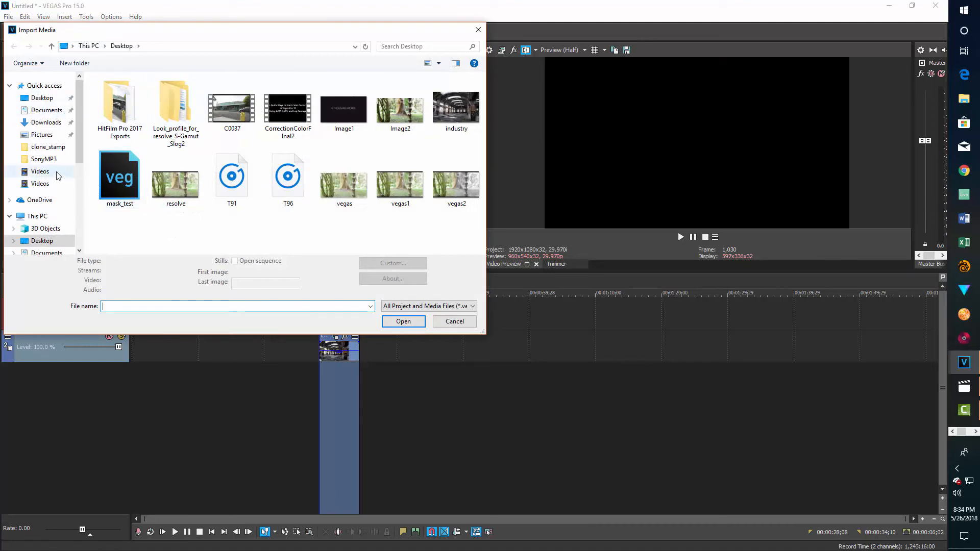
left_click(71, 172)
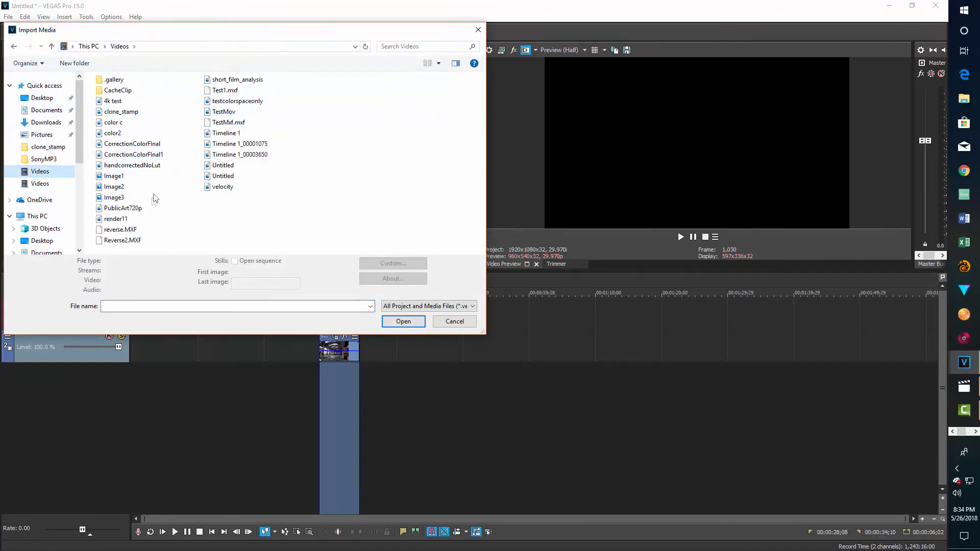
left_click(119, 241)
left_click(398, 329)
Place Reverse2.MXF directly after the title text on the first track, and match the project video settings to this media.
left_click_drag(252, 84, 367, 305)
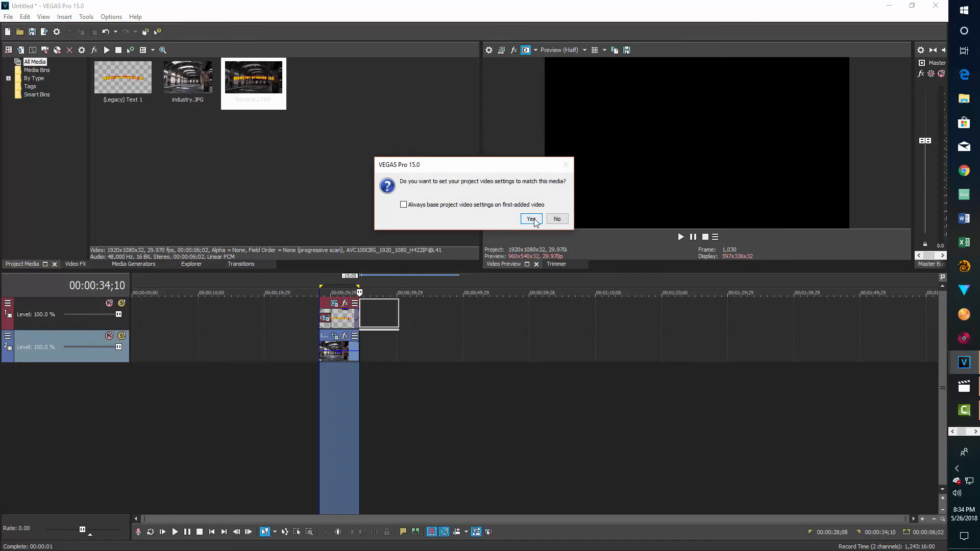
left_click(531, 219)
left_click(378, 383)
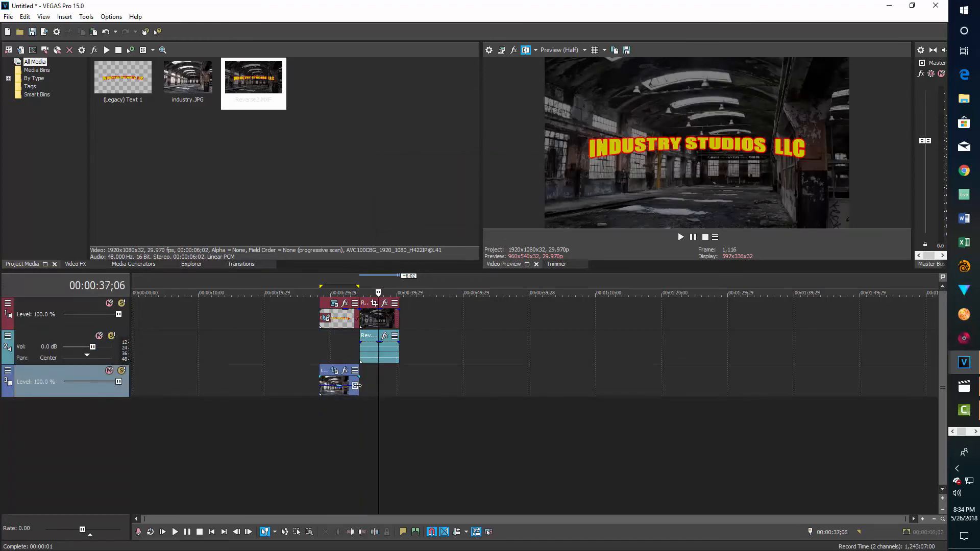
Reverse the Reverse2 video event on the timeline.
left_click(342, 410)
scroll(367, 410, "up", 3)
right_click(555, 320)
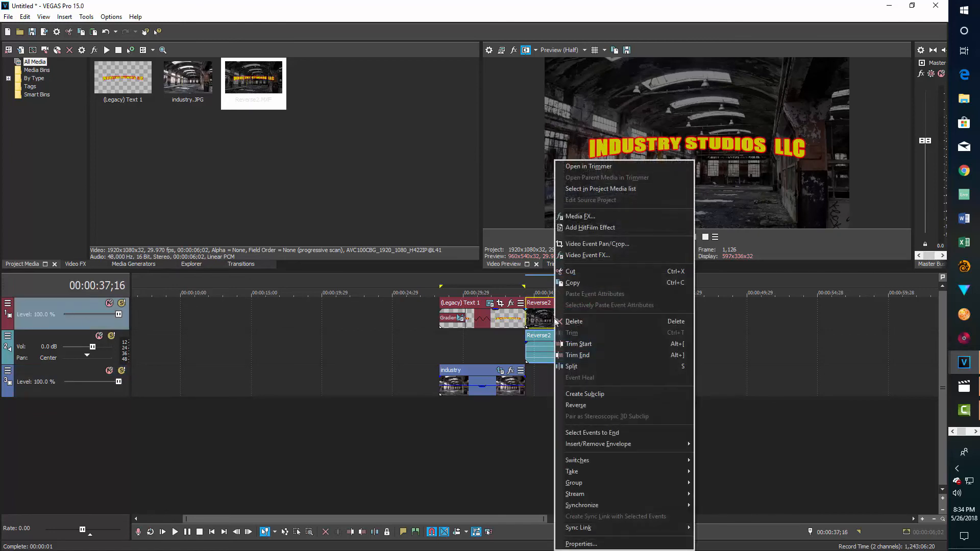
left_click(581, 406)
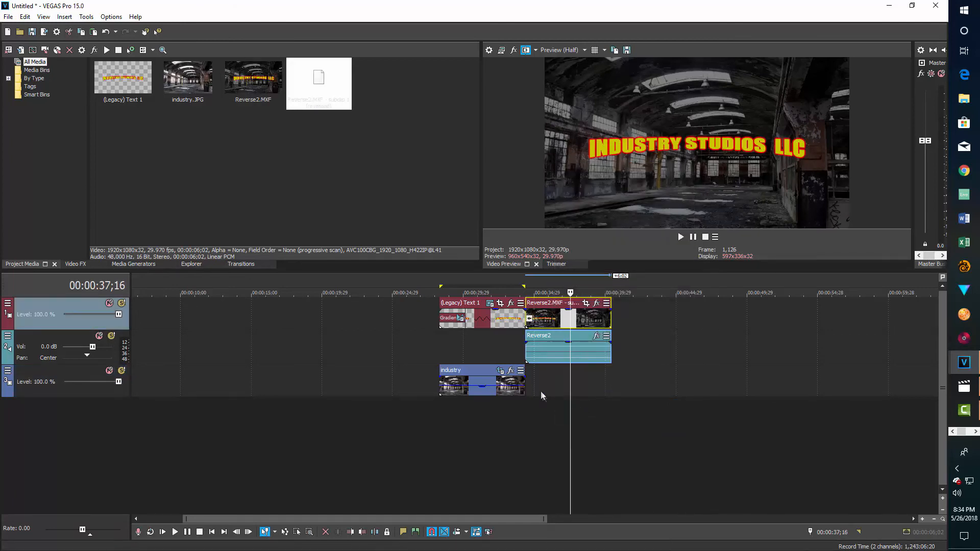
Play the reversed clip from its start to find where the title begins to wipe away.
left_click(522, 415)
key("space")
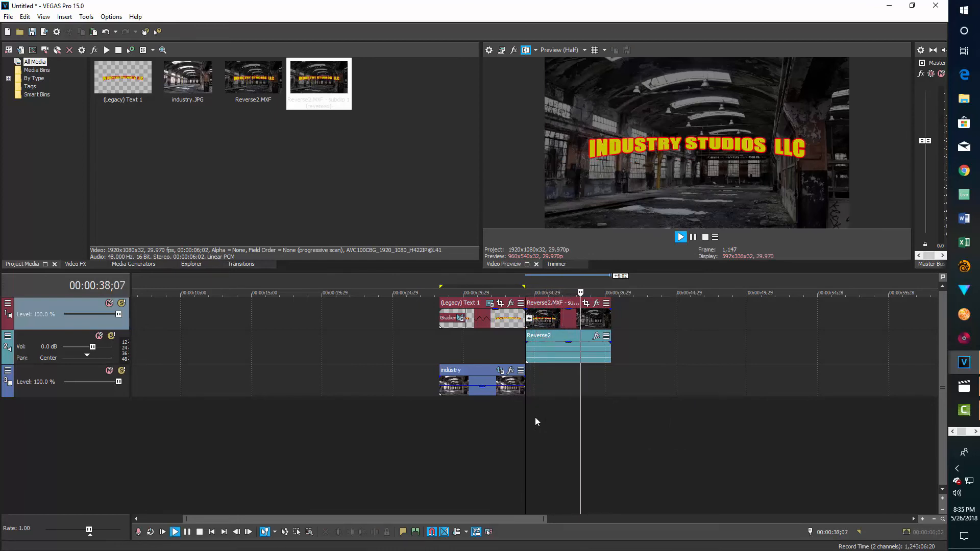
key("space")
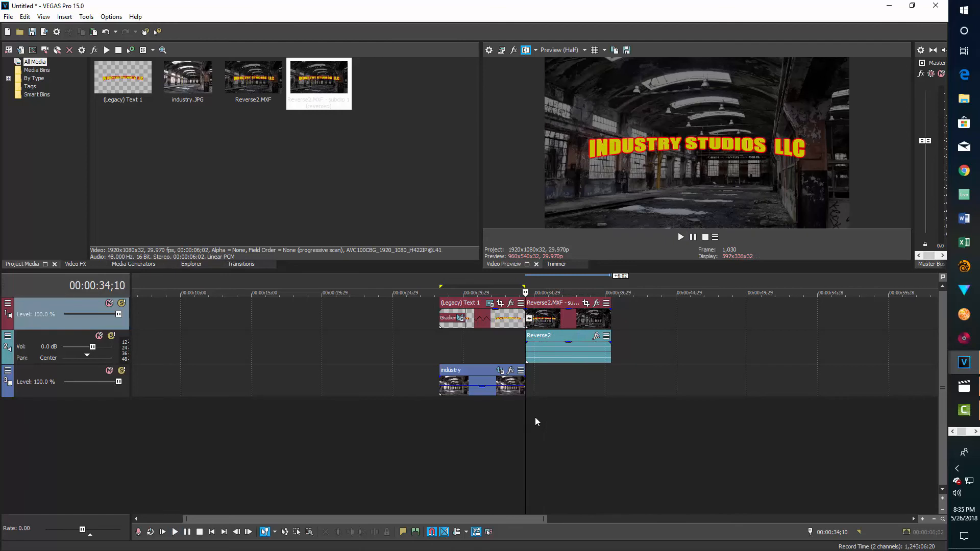
key("space")
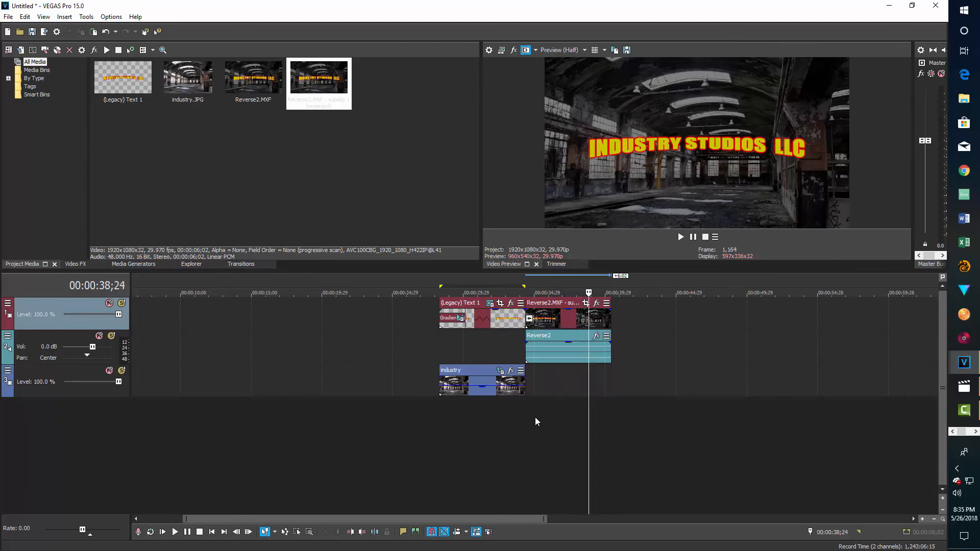
Trim the start of the reversed clip and its audio to 00:00:38;22, and move them back against the title's end.
key("Left")
key("Left")
key("Left")
key("Left")
key("Left")
key("Left")
key("Left")
key("Left")
key("Left")
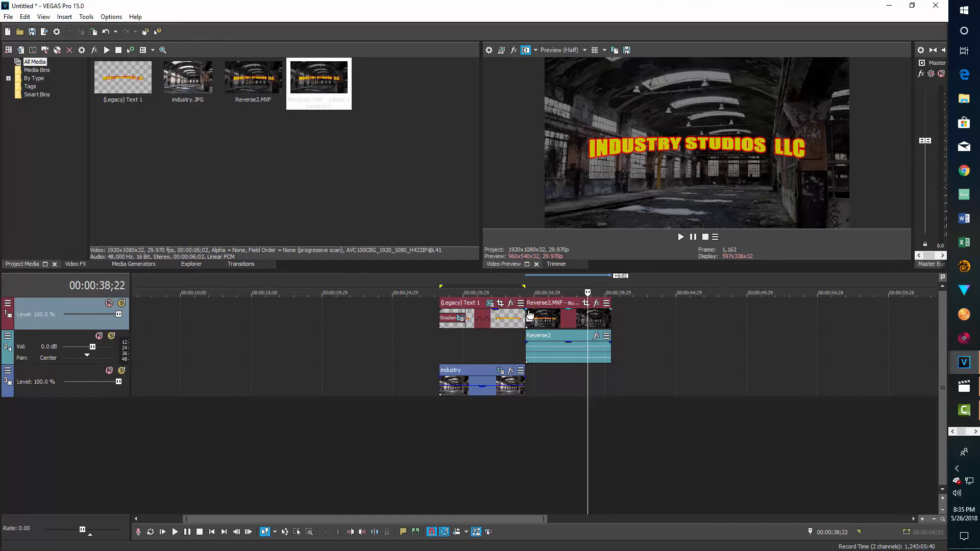
mouse_move(527, 305)
left_mouse_down()
mouse_move(588, 320)
mouse_move(531, 309)
left_mouse_up()
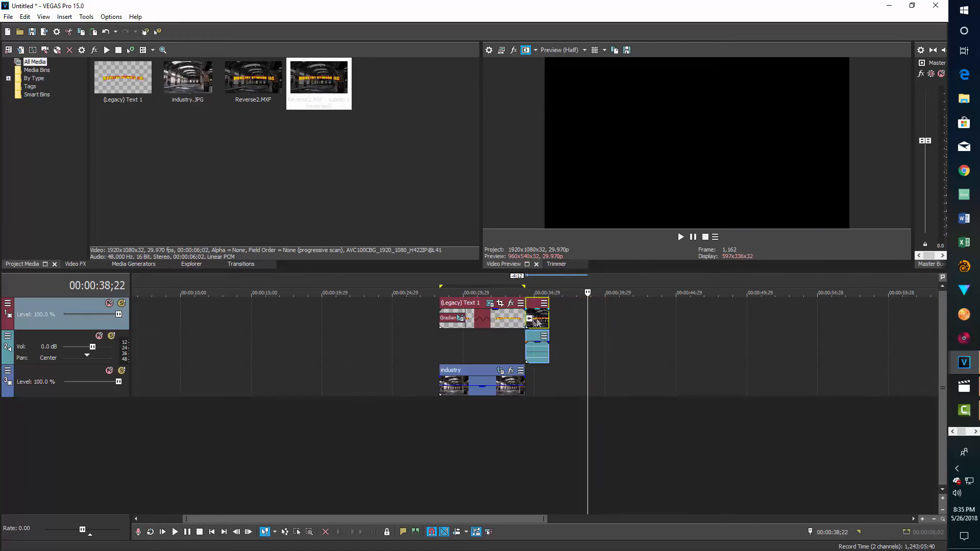
Play the title and the reversed clip together from 00:00:28;08 to review the wipe in and out.
left_click(441, 344)
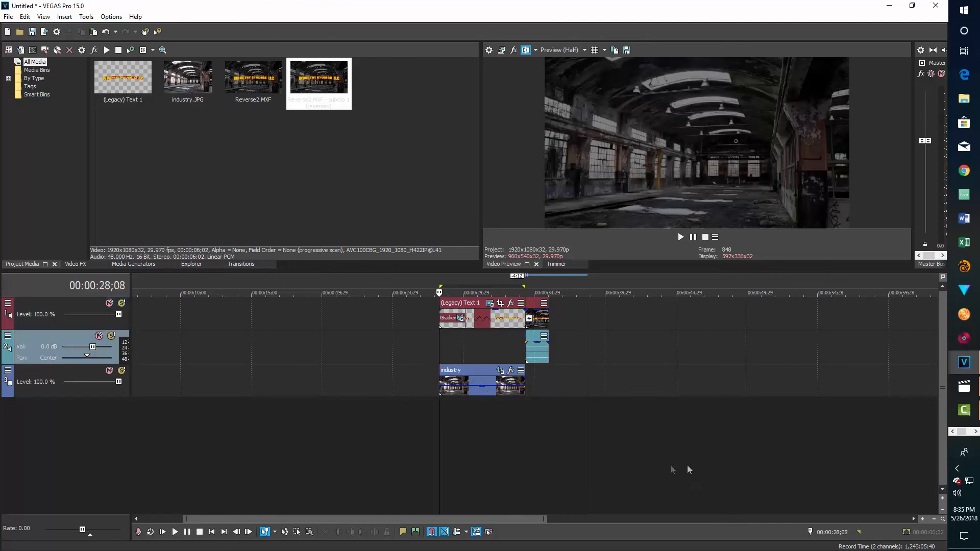
key("space")
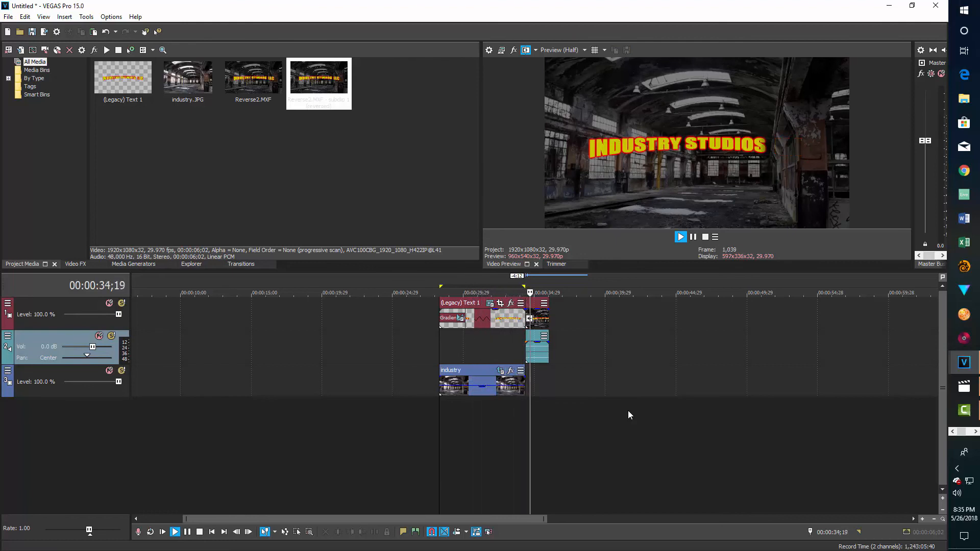
key("space")
Shorten the end of the title text to just before 00:00:32;20, and move the reversed clip with its audio against it.
left_click(501, 345)
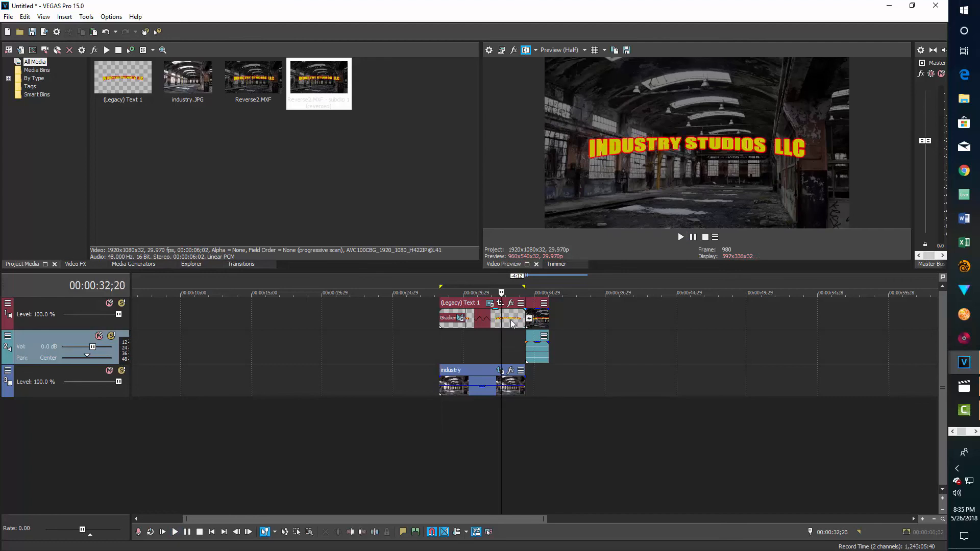
mouse_move(524, 312)
left_mouse_down()
mouse_move(497, 312)
mouse_move(506, 306)
left_mouse_up()
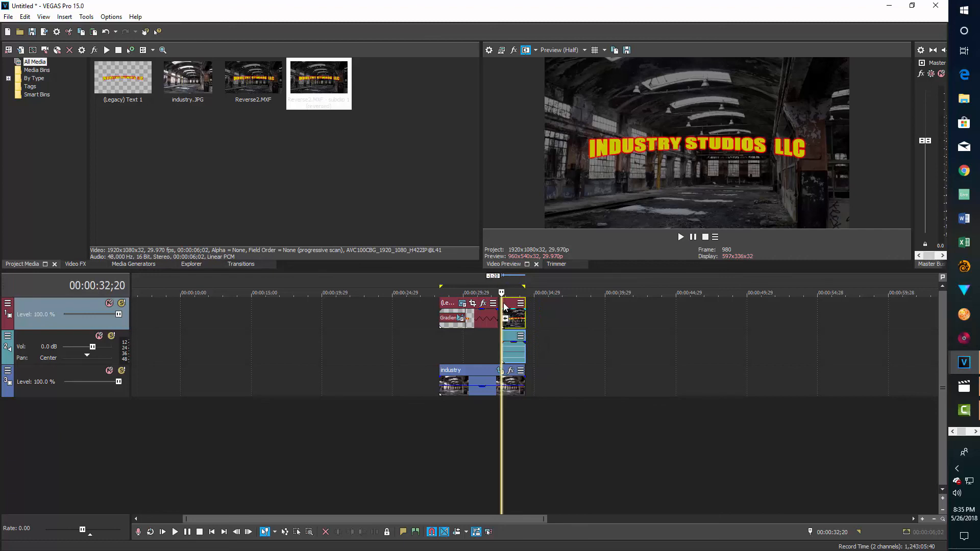
scroll(587, 330, "up", 3)
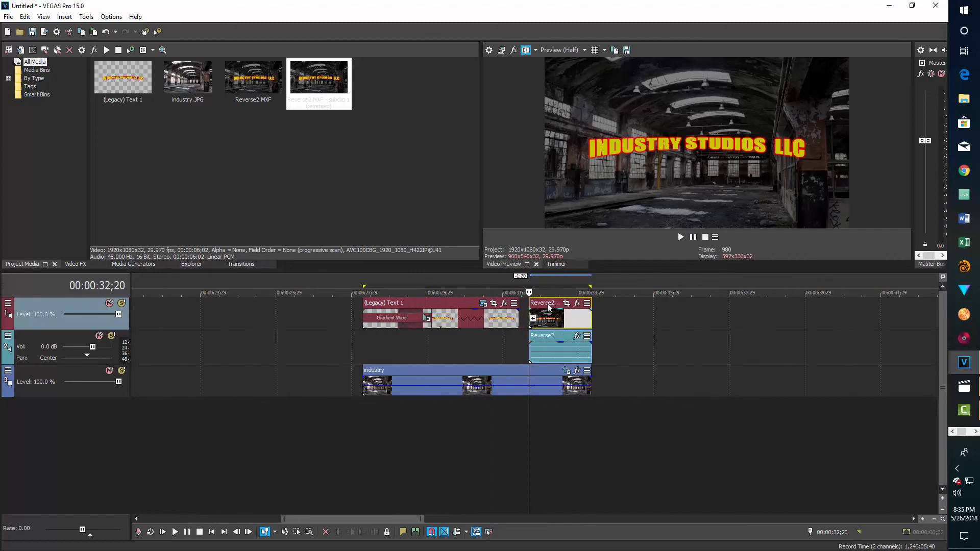
left_click_drag(548, 306, 541, 306)
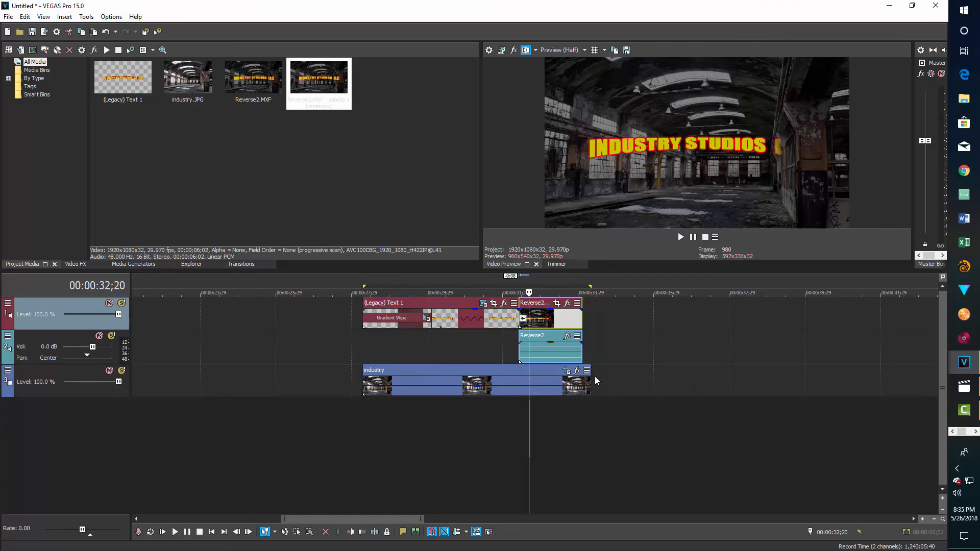
Trim the end of the industry image to the title text's end, and play the finished sequence from 00:00:28;08.
left_click(591, 380)
left_click_drag(591, 389, 519, 390)
left_click(360, 423)
key("space")
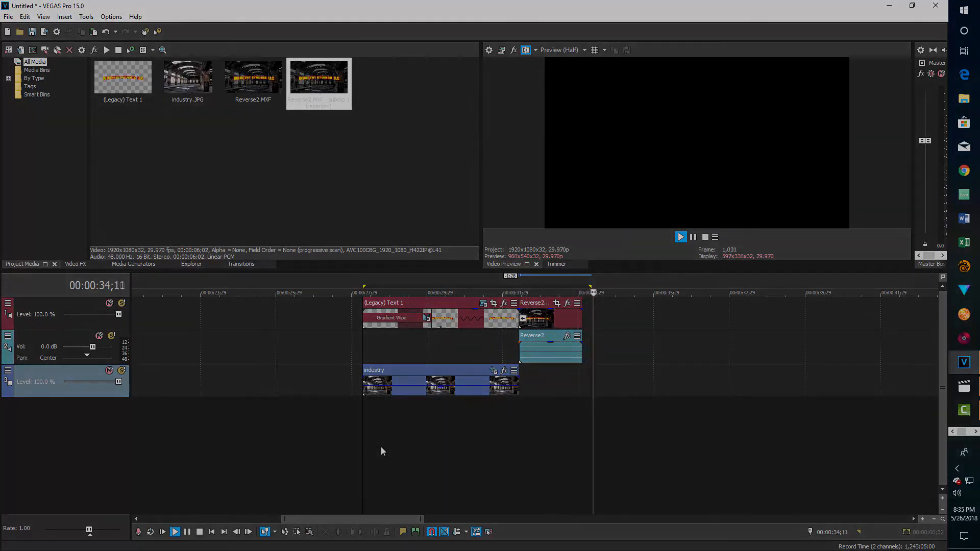
key("space")
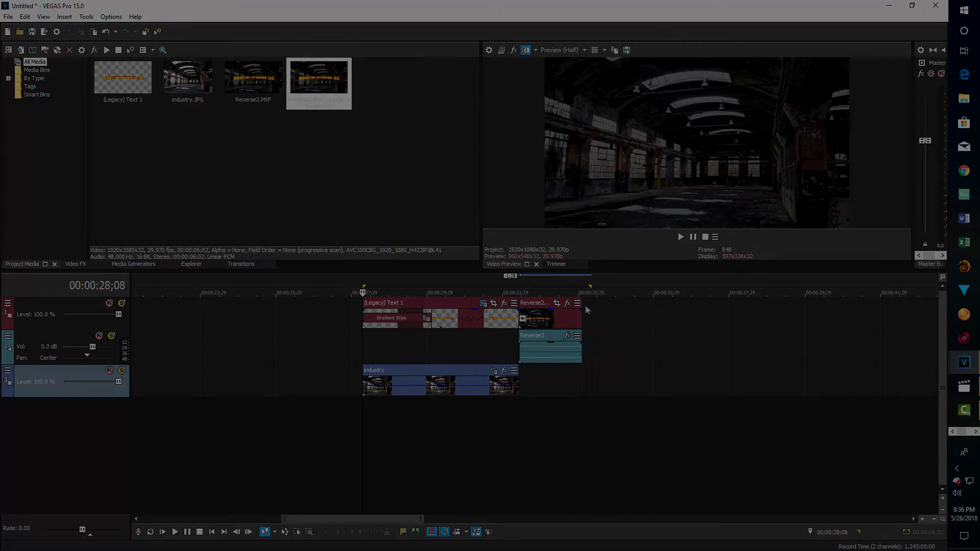